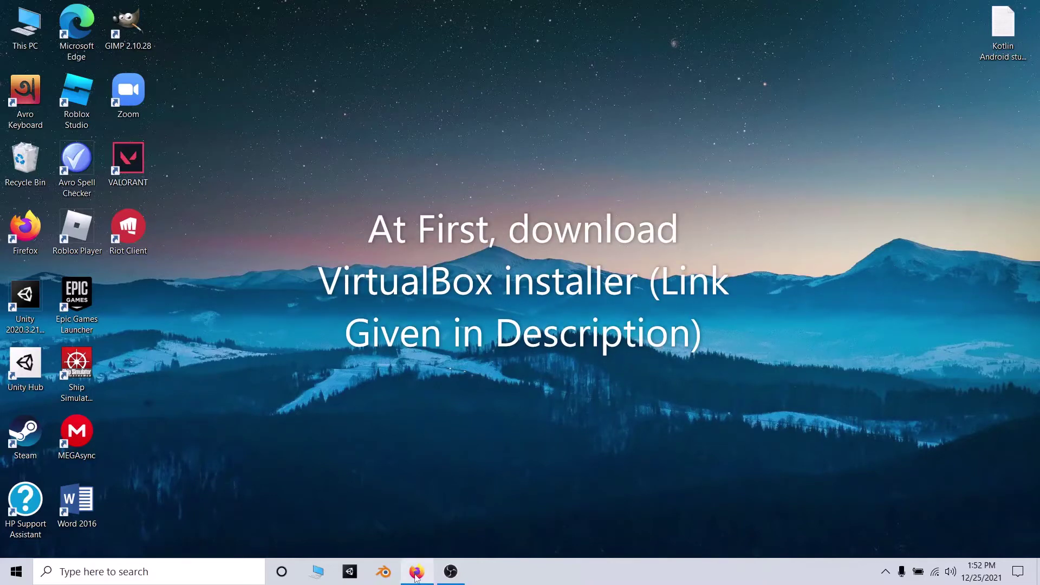
# Switch to Firefox and download the VirtualBox 6.1.30 installer for Windows hosts from virtualbox.org.
pyautogui.moveTo(417, 571)
pyautogui.click(423, 544)
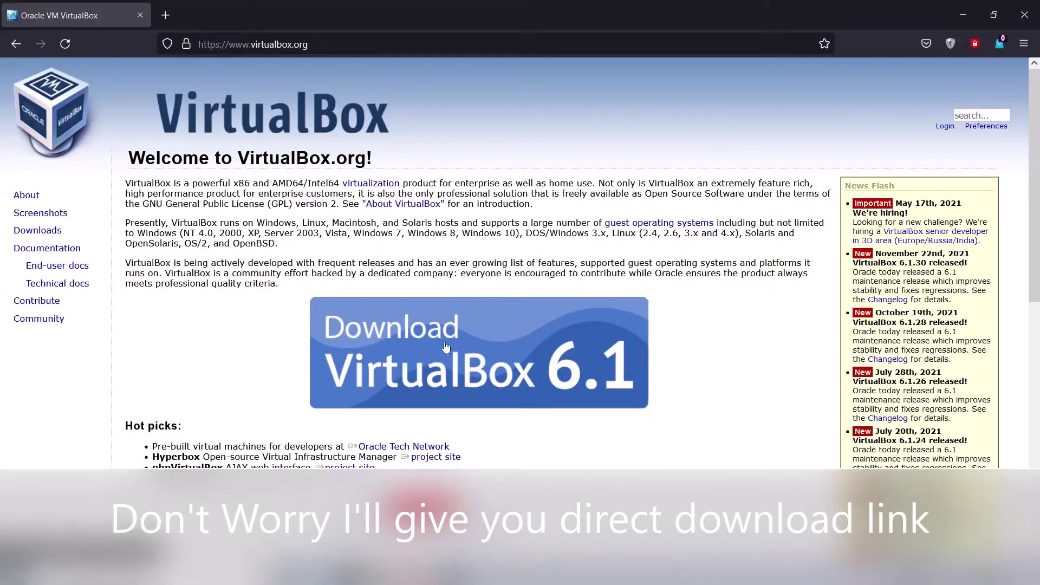
pyautogui.click(599, 361)
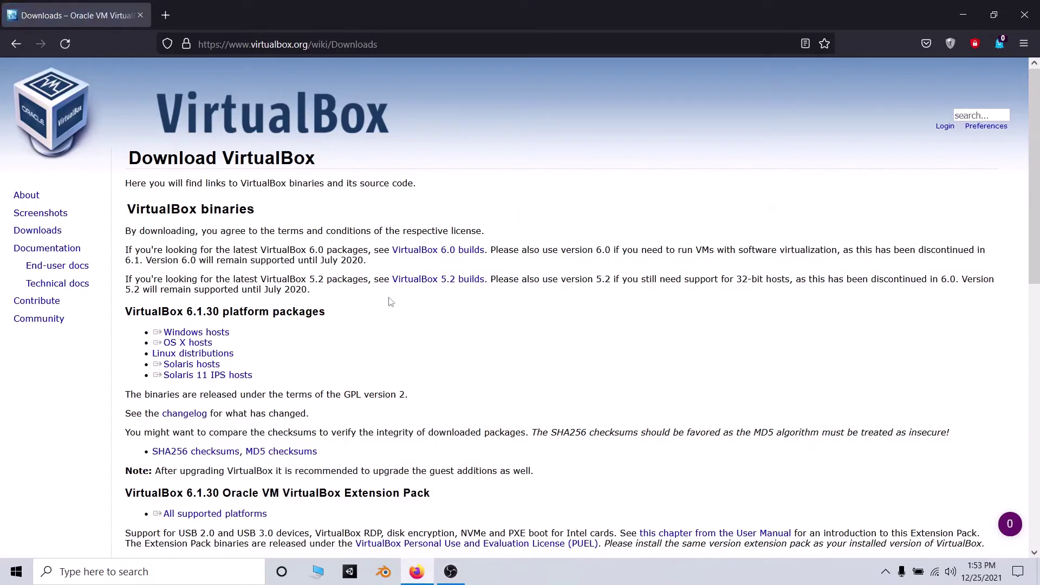
pyautogui.click(214, 334)
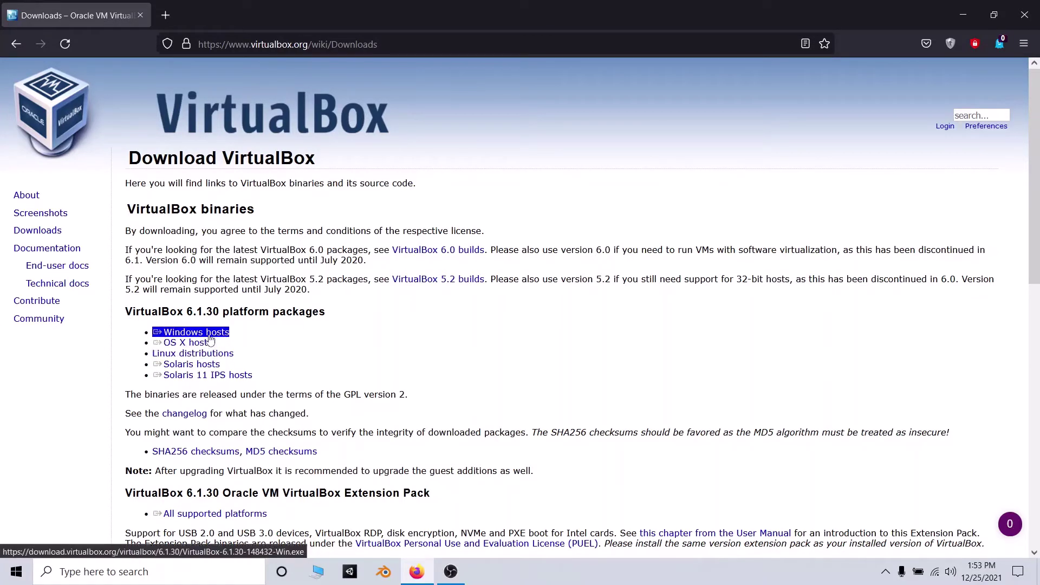
pyautogui.click(212, 336)
pyautogui.click(226, 207)
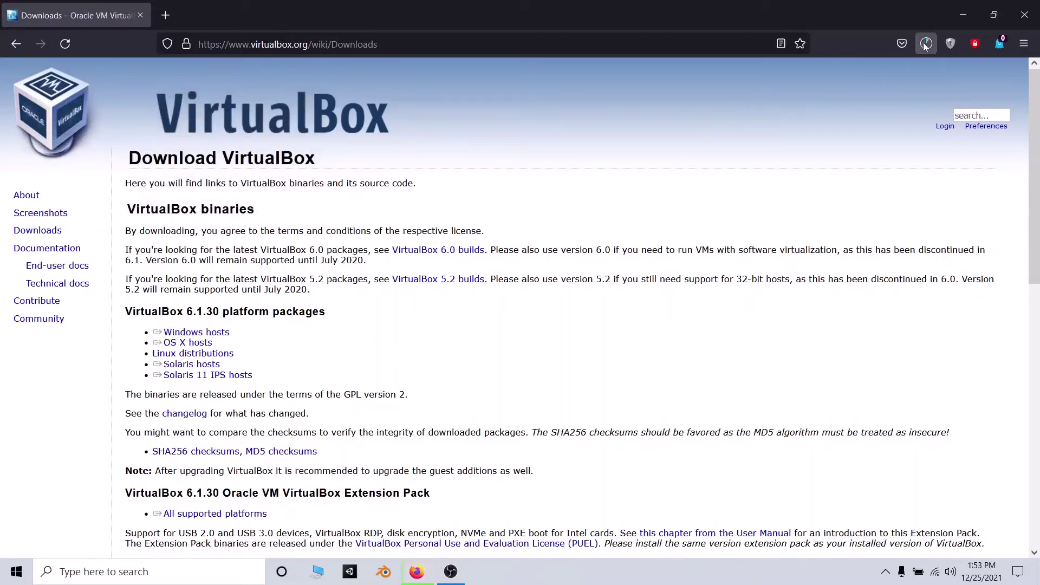
# Run the downloaded VirtualBox-6.1.30-148432-Win(1).exe from the browser's downloads and continue past the setup wizard's welcome page.
pyautogui.click(926, 44)
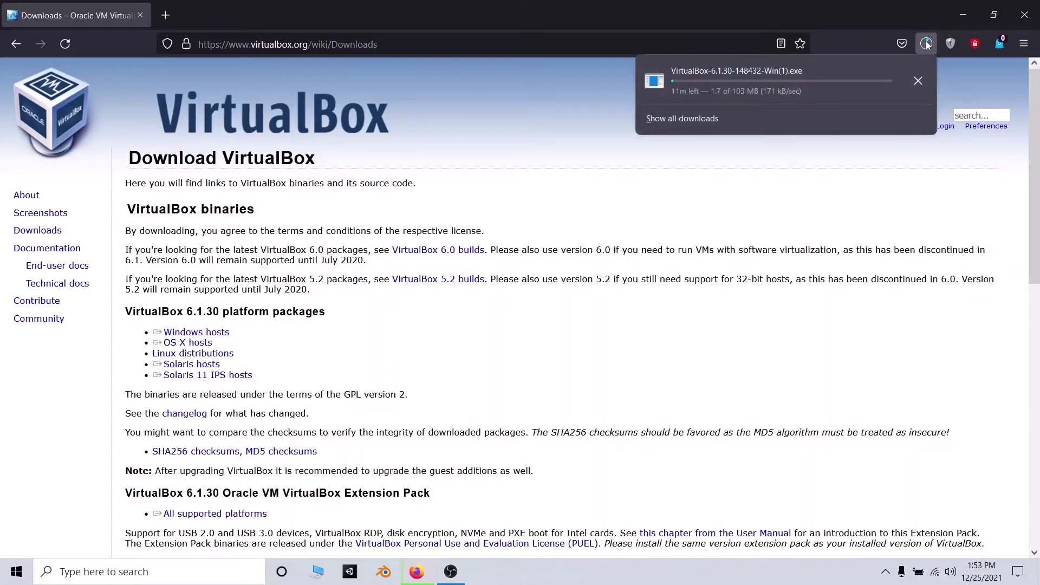
pyautogui.rightClick(926, 44)
pyautogui.click(926, 43)
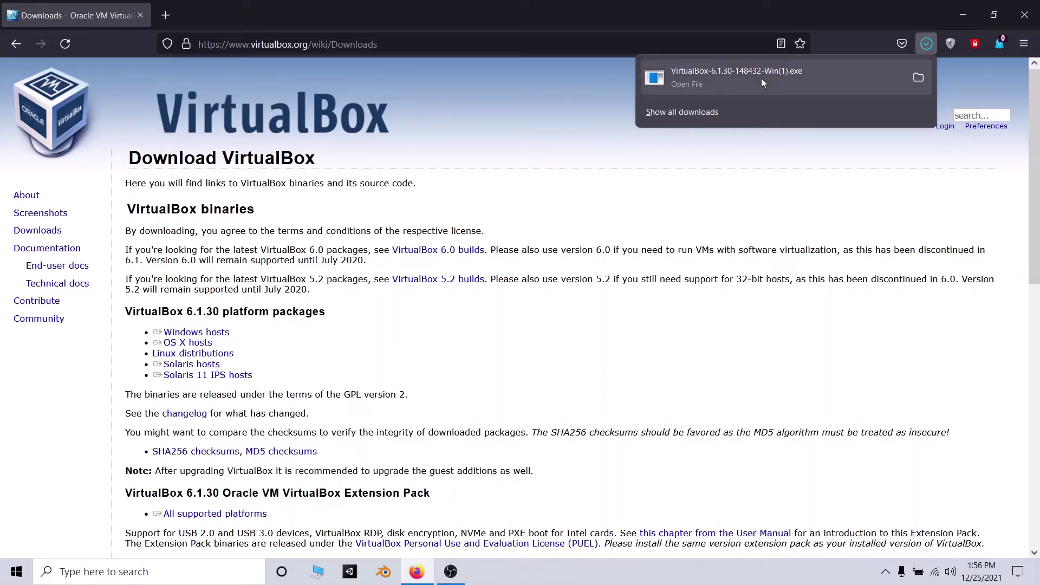
pyautogui.click(767, 79)
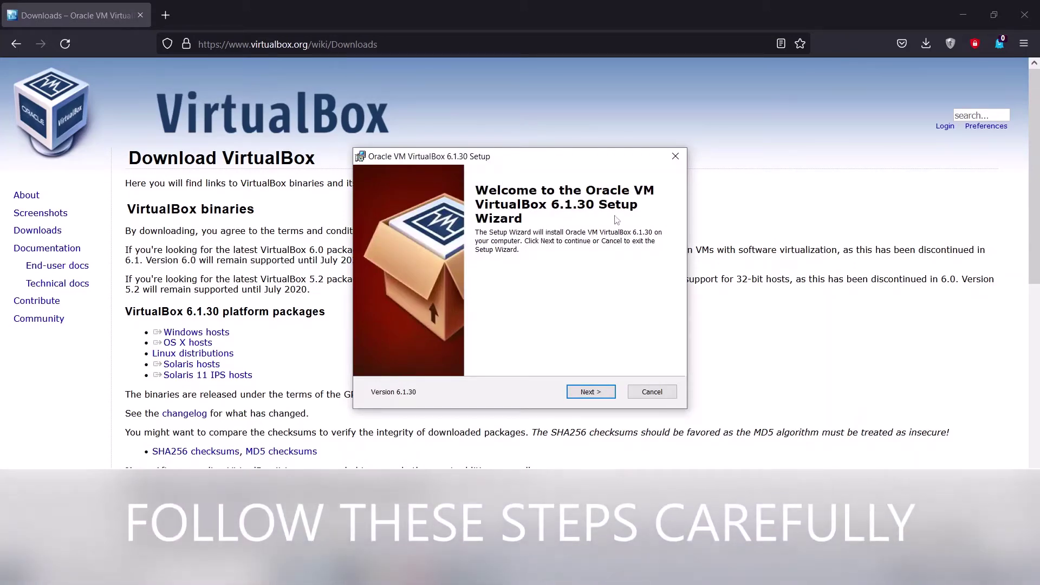
pyautogui.click(596, 392)
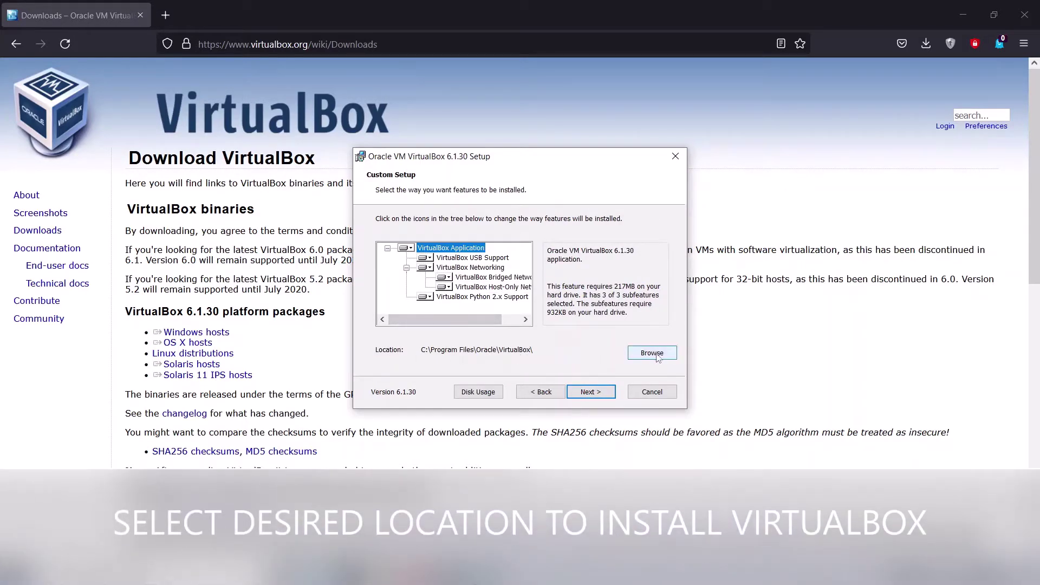
# Change the installation location to the VirtualBOX folder on the HDD (D:) drive.
pyautogui.click(653, 353)
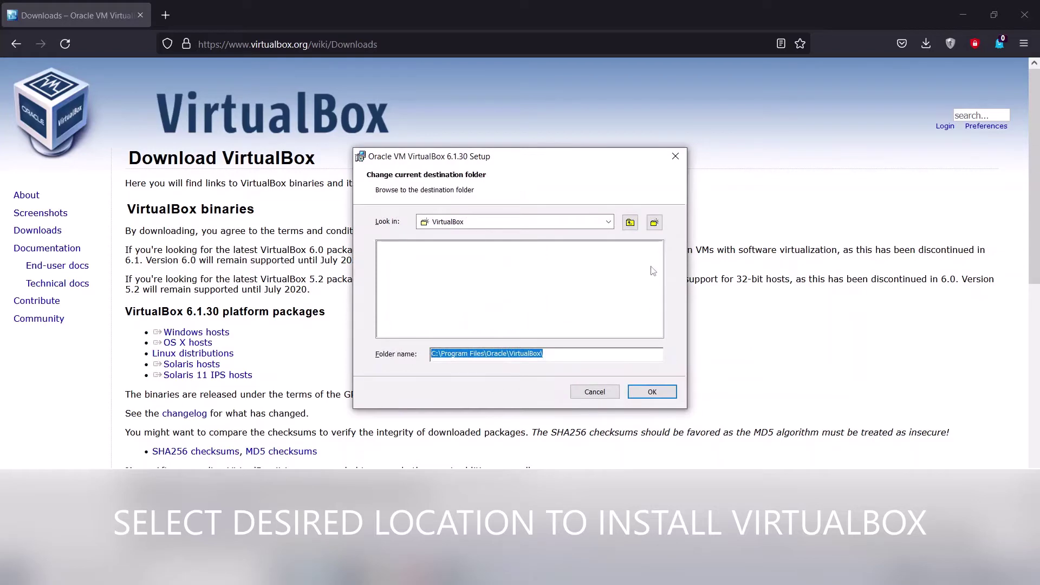
pyautogui.click(630, 222)
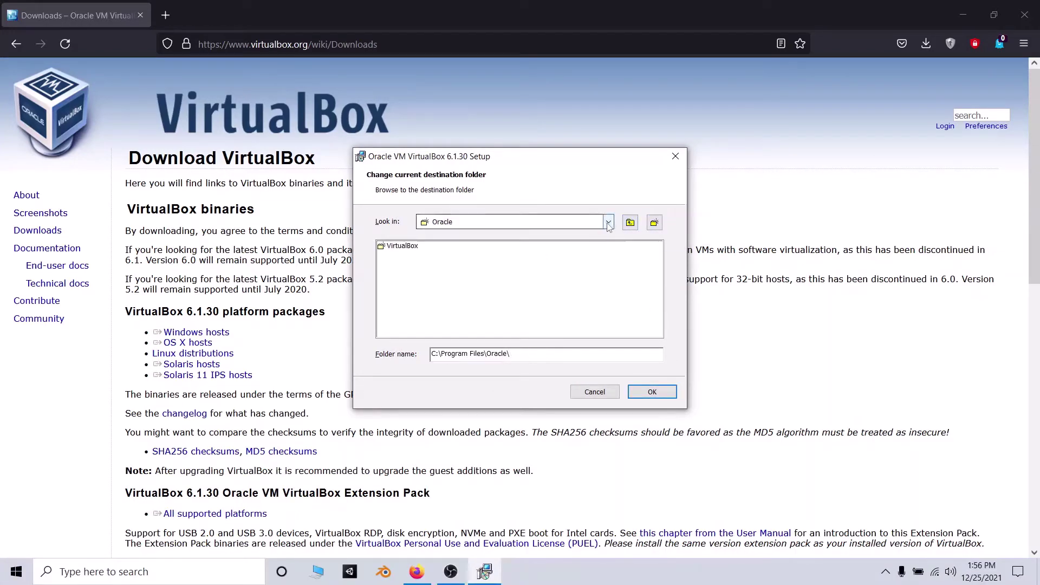
pyautogui.click(608, 223)
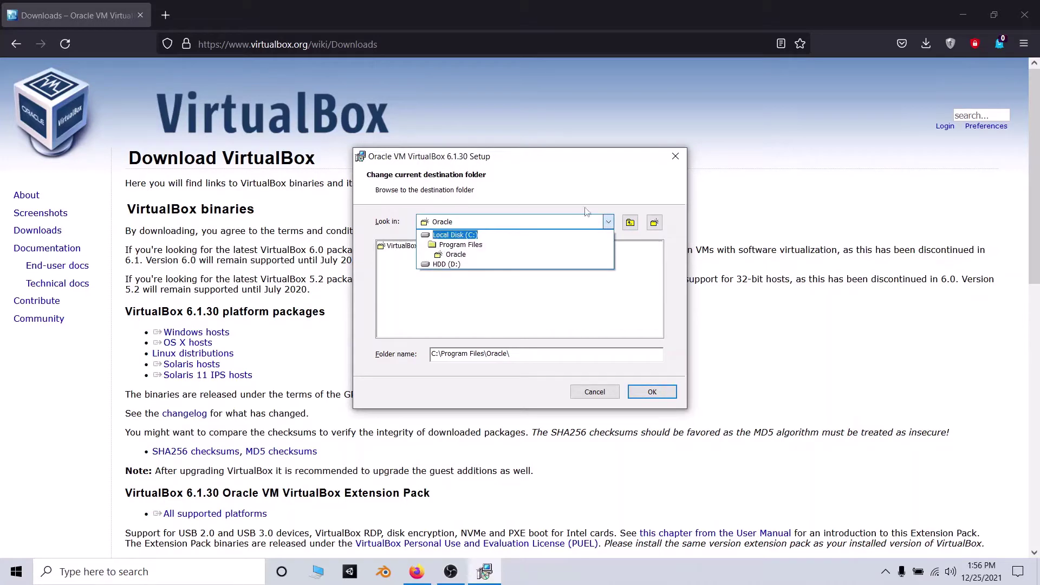
pyautogui.click(454, 265)
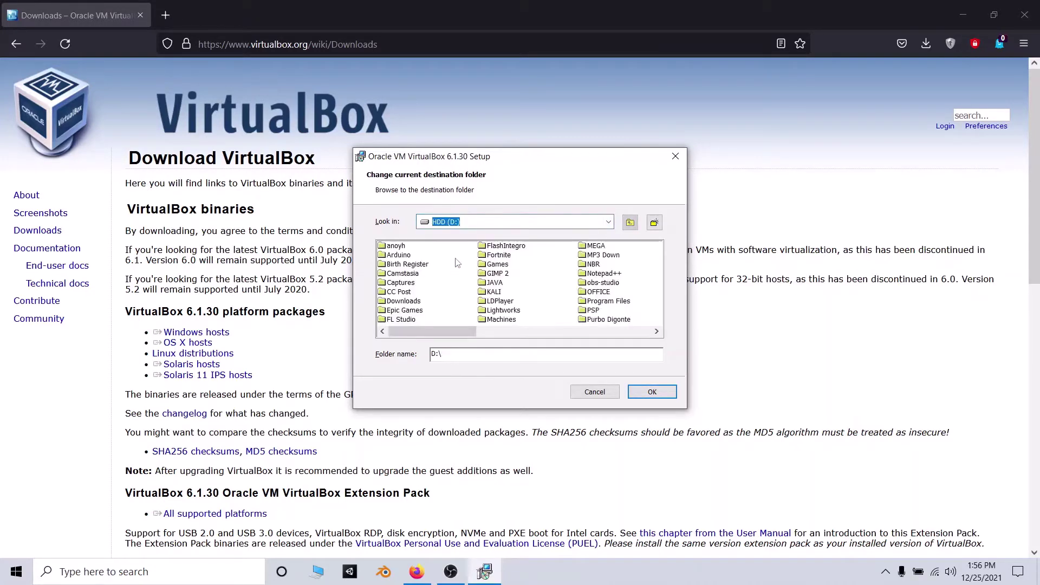
pyautogui.scroll(-2, 557, 292)
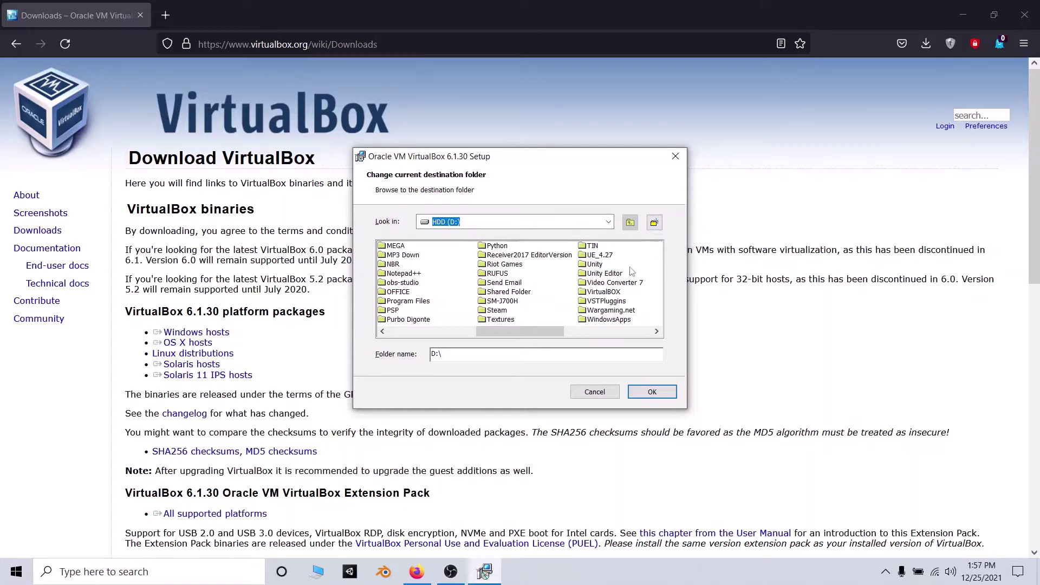
pyautogui.click(604, 292)
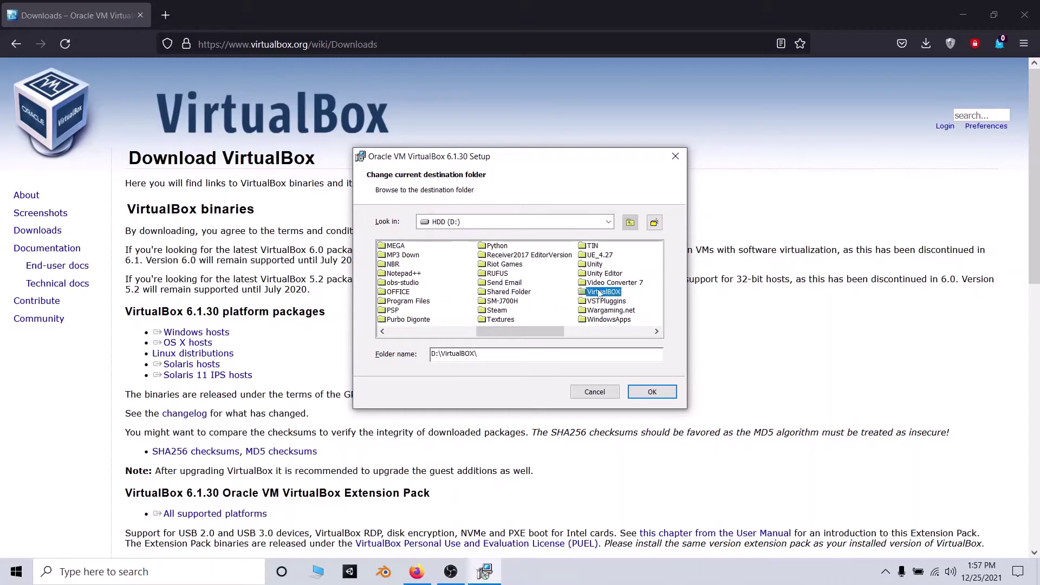
pyautogui.click(654, 223)
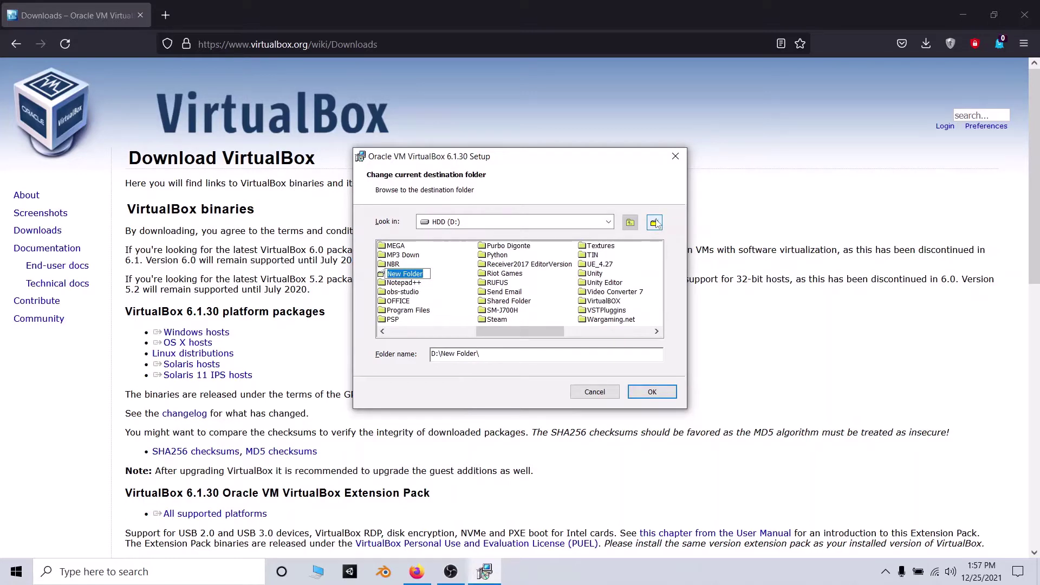
pyautogui.write('VirtualBOX')
pyautogui.click(629, 328)
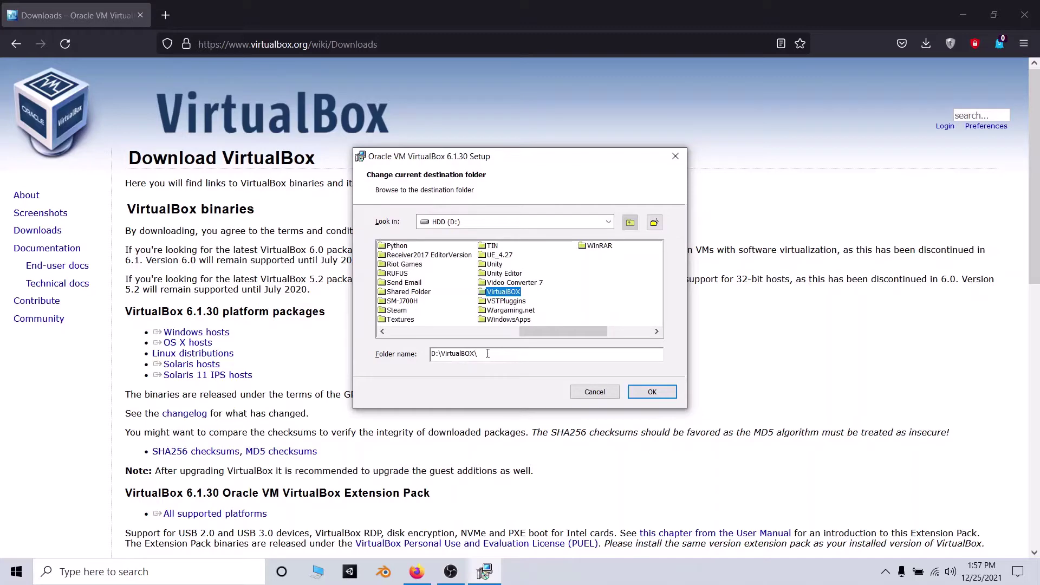
pyautogui.click(652, 391)
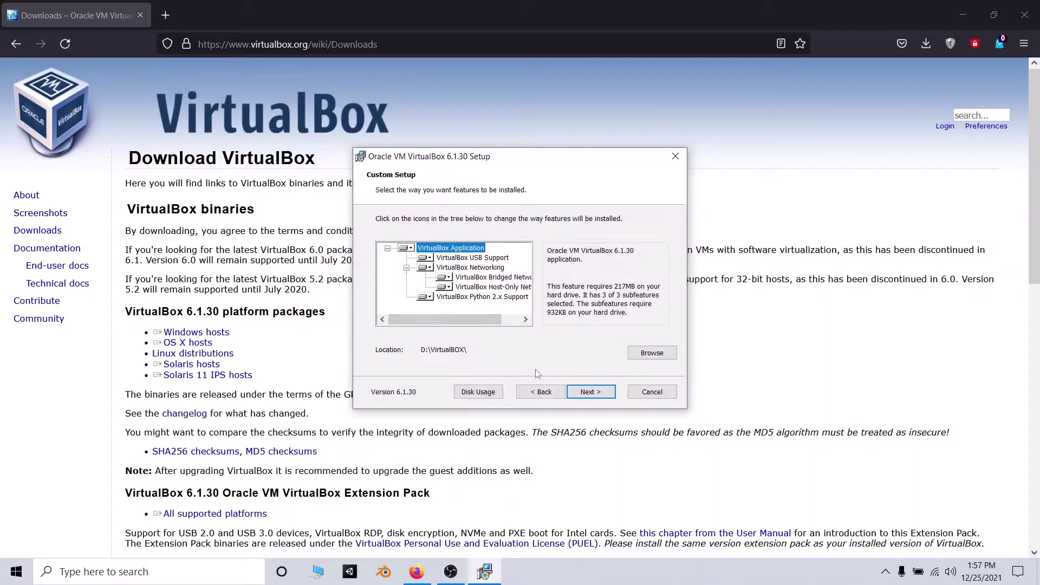
# Install VirtualBox without a desktop shortcut, accept the network interruption, and finish setup with VirtualBox set to start.
pyautogui.click(591, 391)
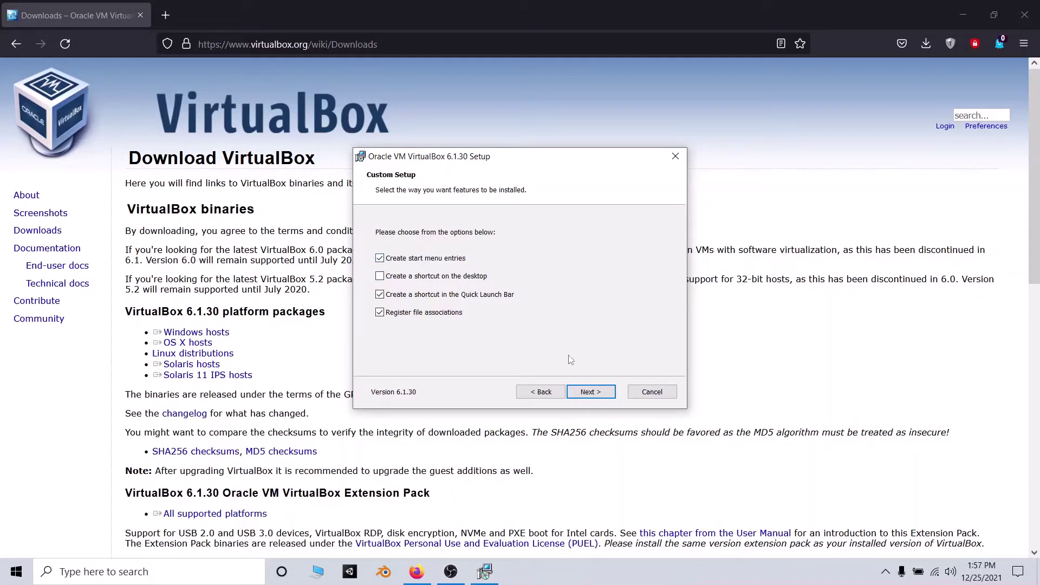
pyautogui.click(594, 393)
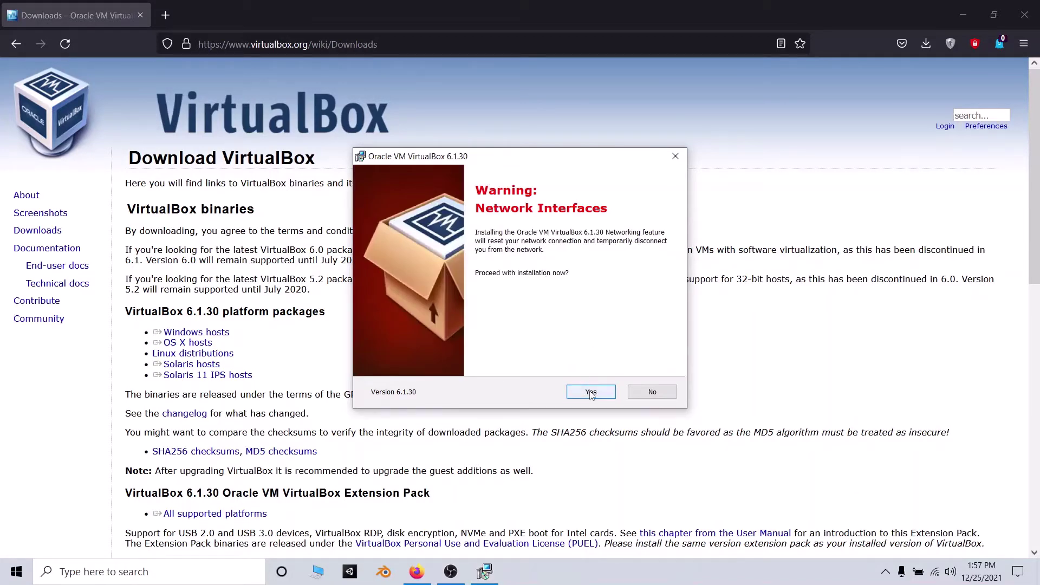
pyautogui.click(591, 393)
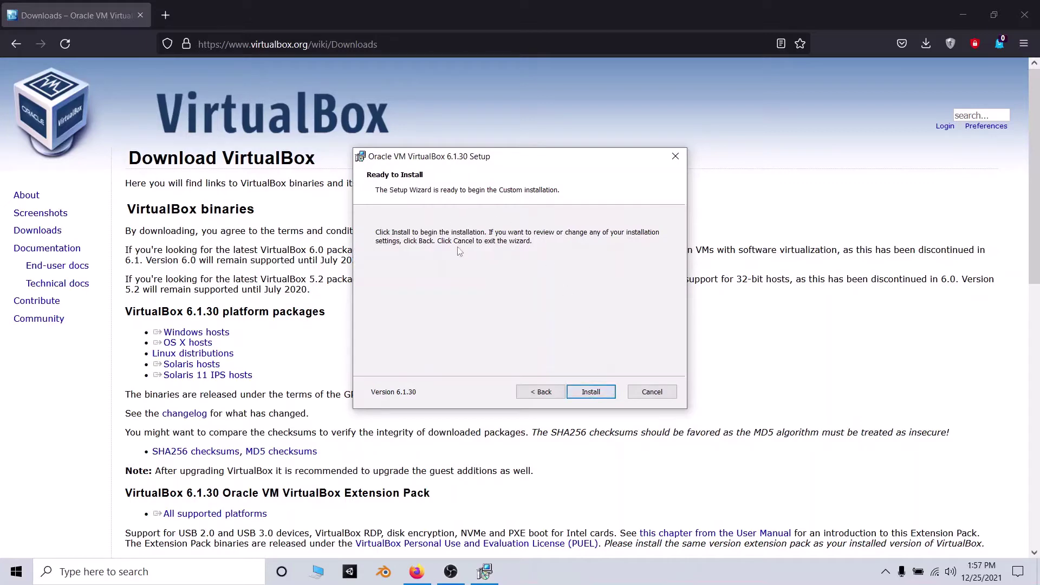
pyautogui.click(600, 393)
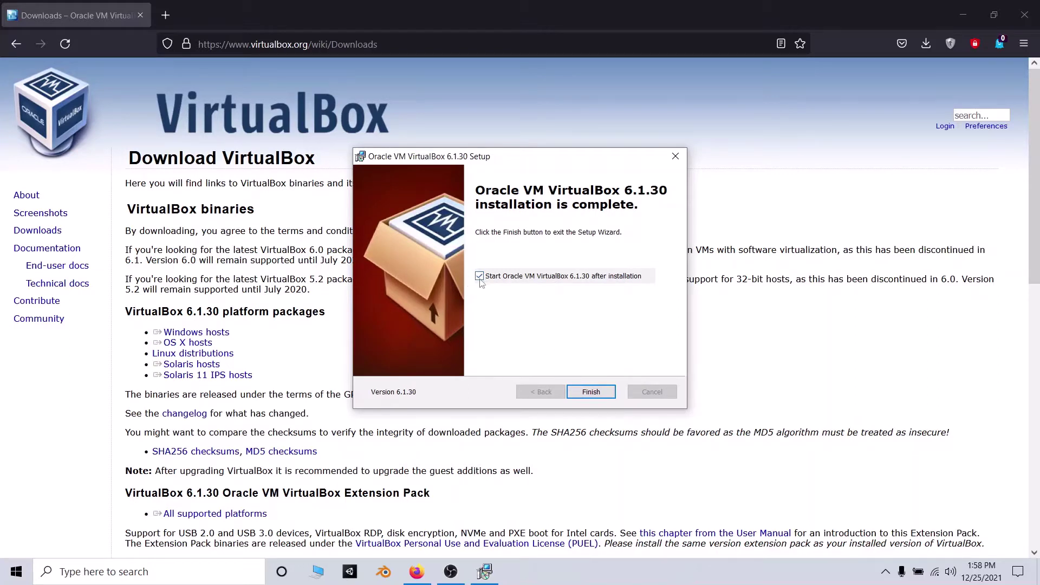
pyautogui.click(602, 392)
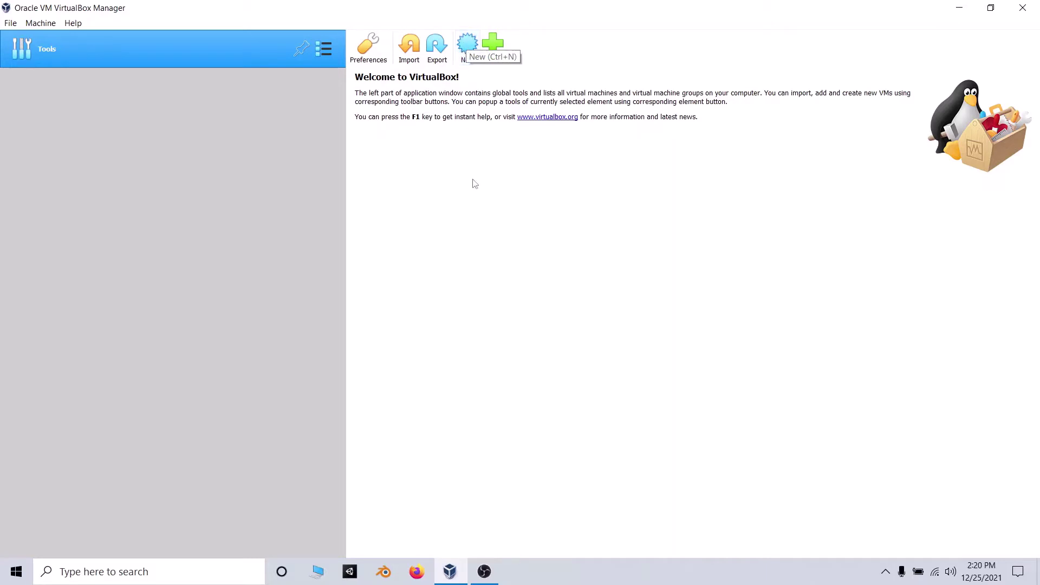
# Start a new virtual machine named UBUNTU and browse to the HDD (D:) drive for its machine folder.
pyautogui.click(466, 49)
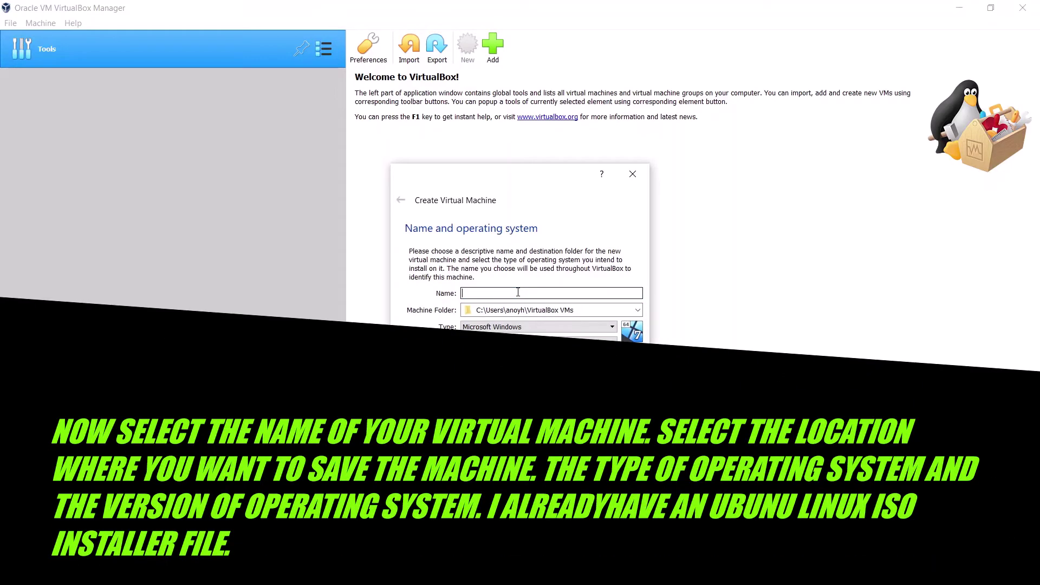
pyautogui.write('UBUNTU')
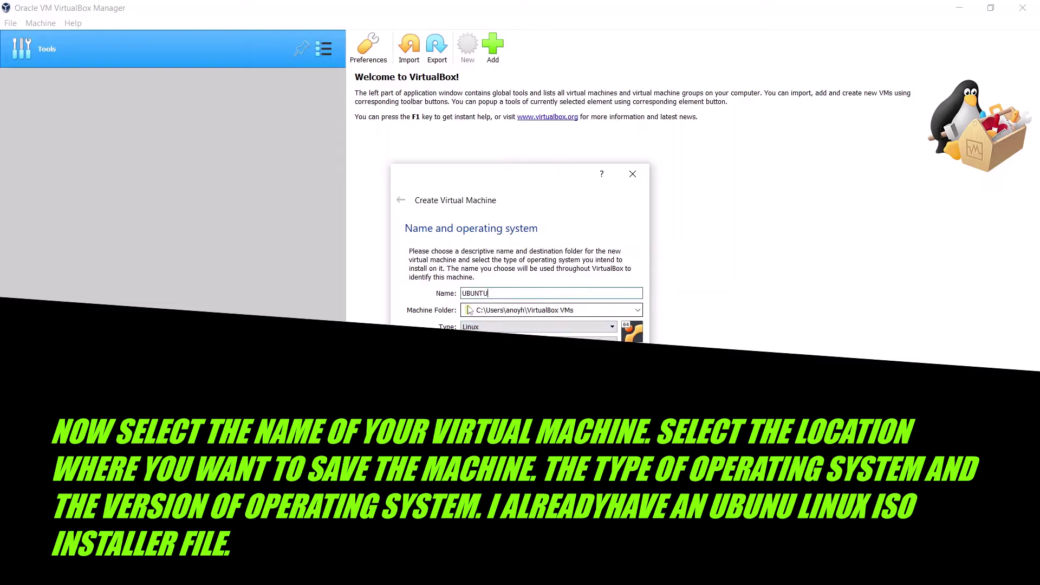
pyautogui.click(631, 310)
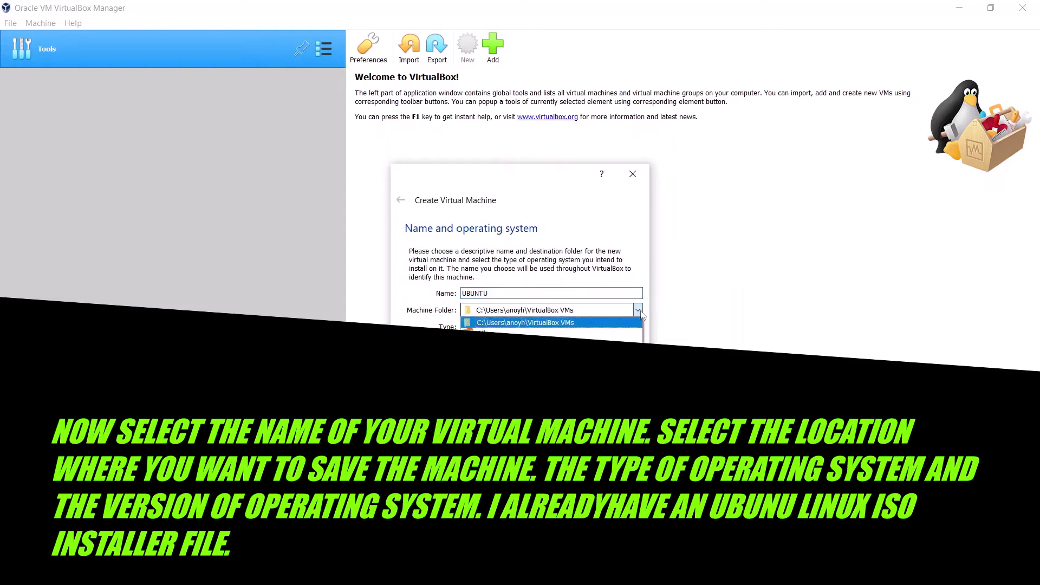
pyautogui.click(605, 334)
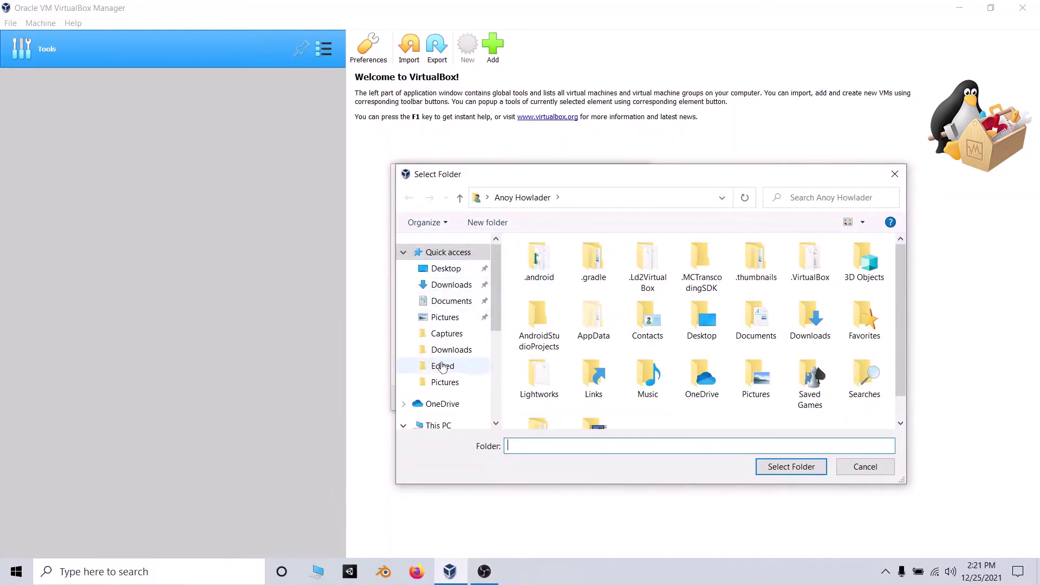
pyautogui.scroll(-1, 446, 359)
pyautogui.scroll(-2, 446, 338)
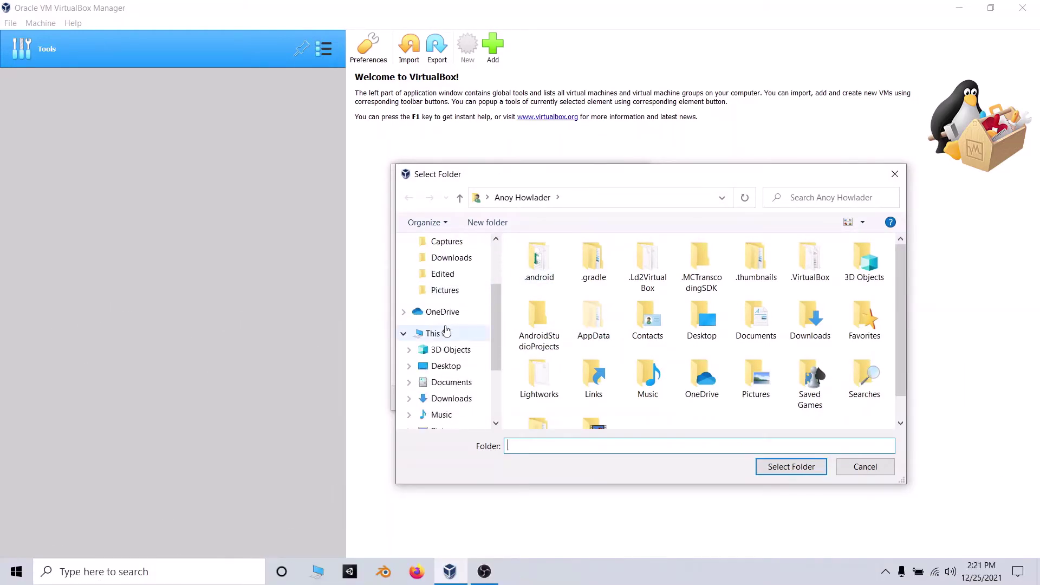
pyautogui.scroll(-1, 447, 347)
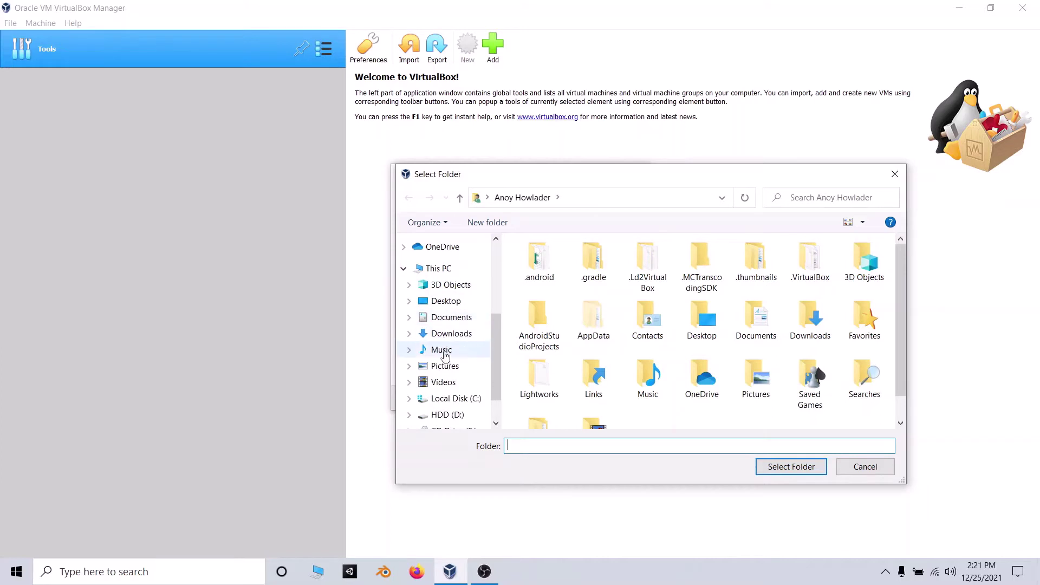
pyautogui.click(447, 415)
pyautogui.scroll(-2, 715, 312)
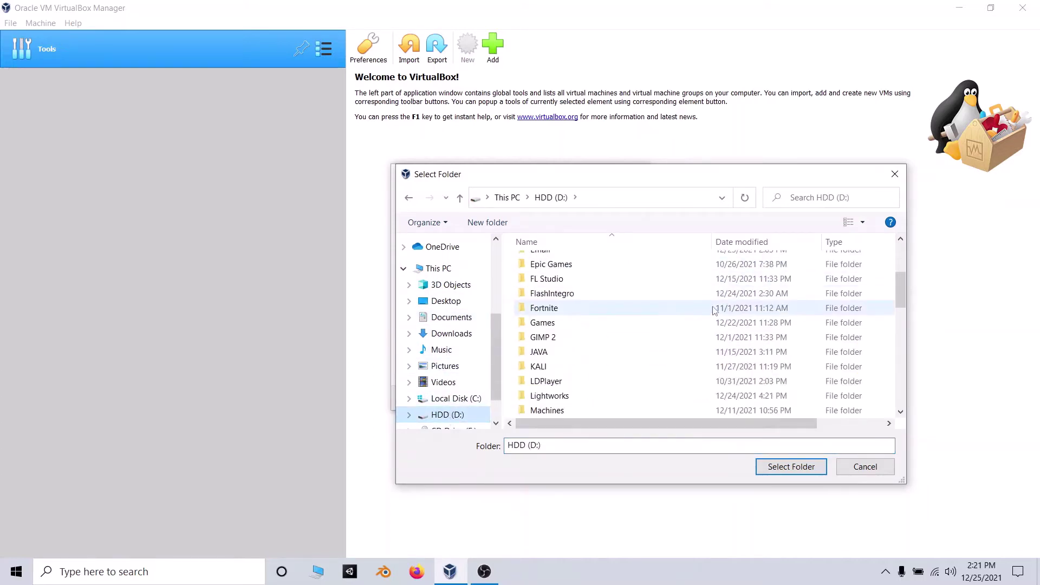
pyautogui.scroll(2, 763, 308)
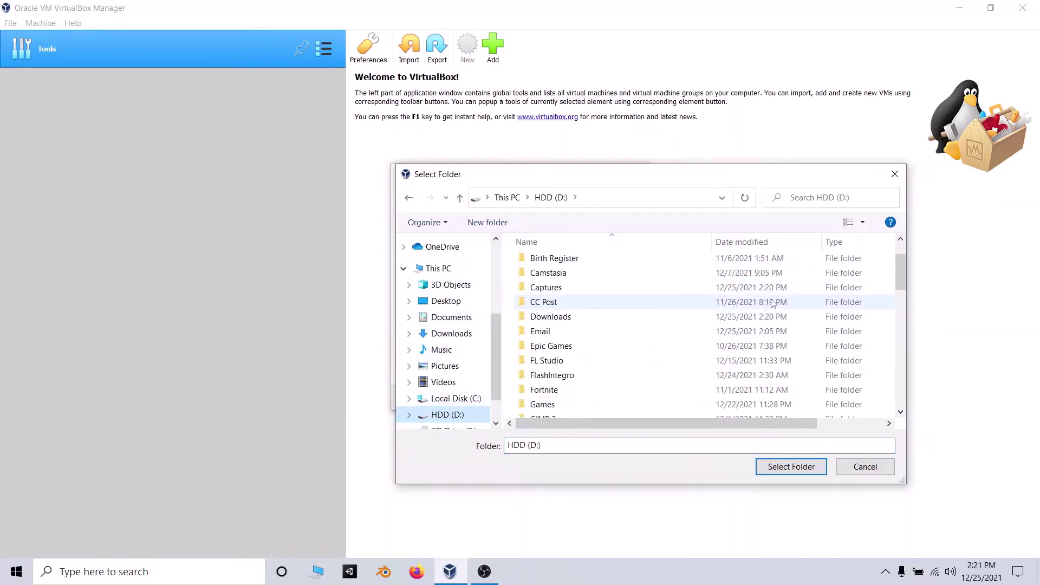
# Create a folder named UBUNTU on the HDD (D:) drive for the virtual machine.
pyautogui.rightClick(883, 309)
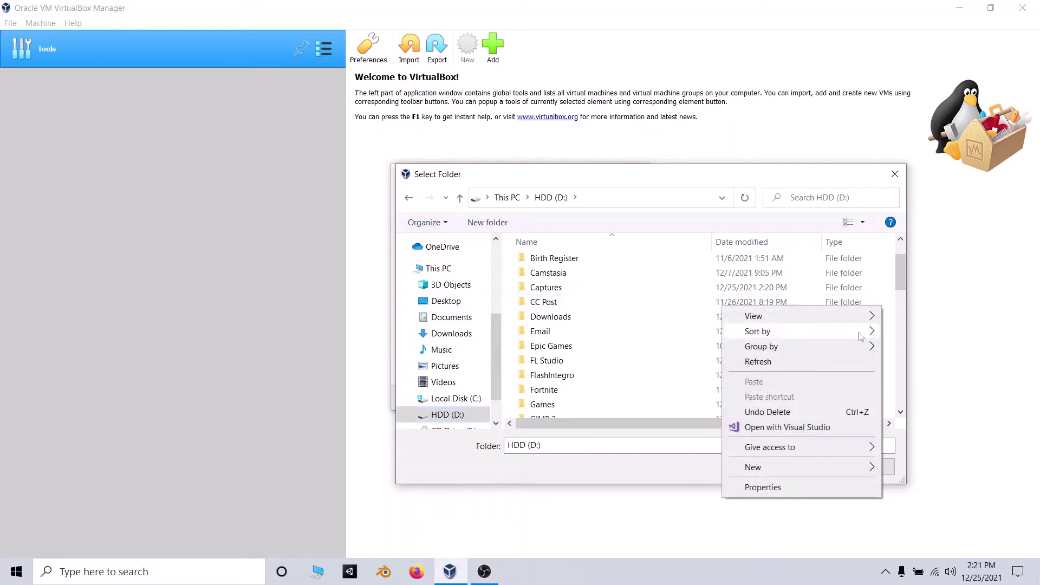
pyautogui.moveTo(837, 470)
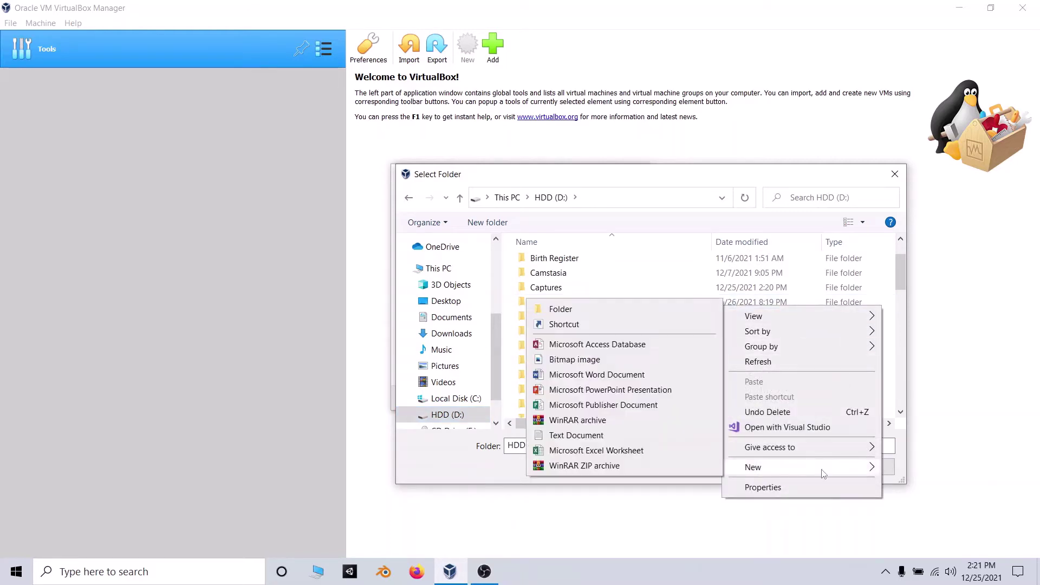
pyautogui.click(680, 313)
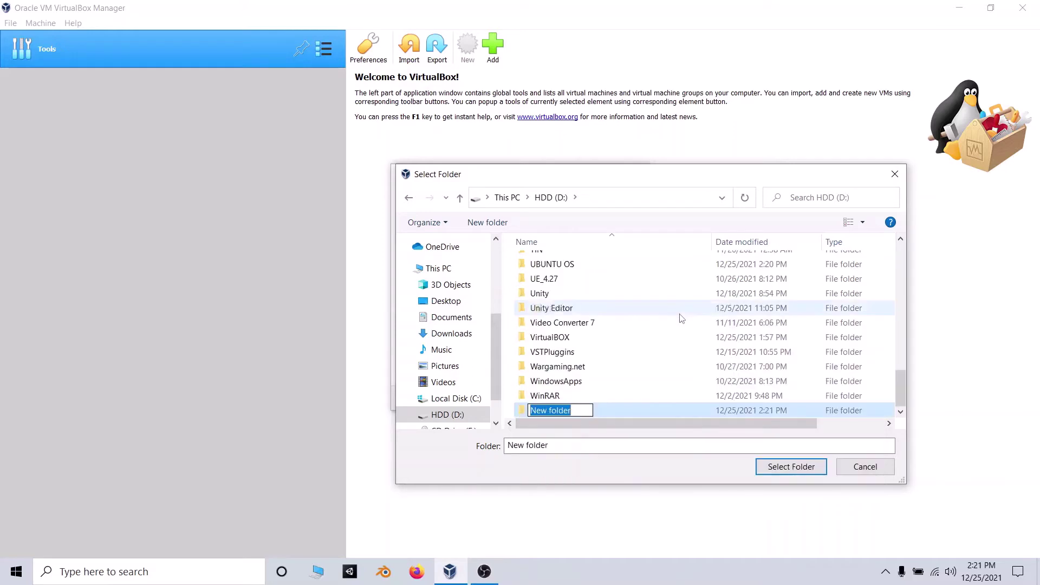
pyautogui.write('UBUN')
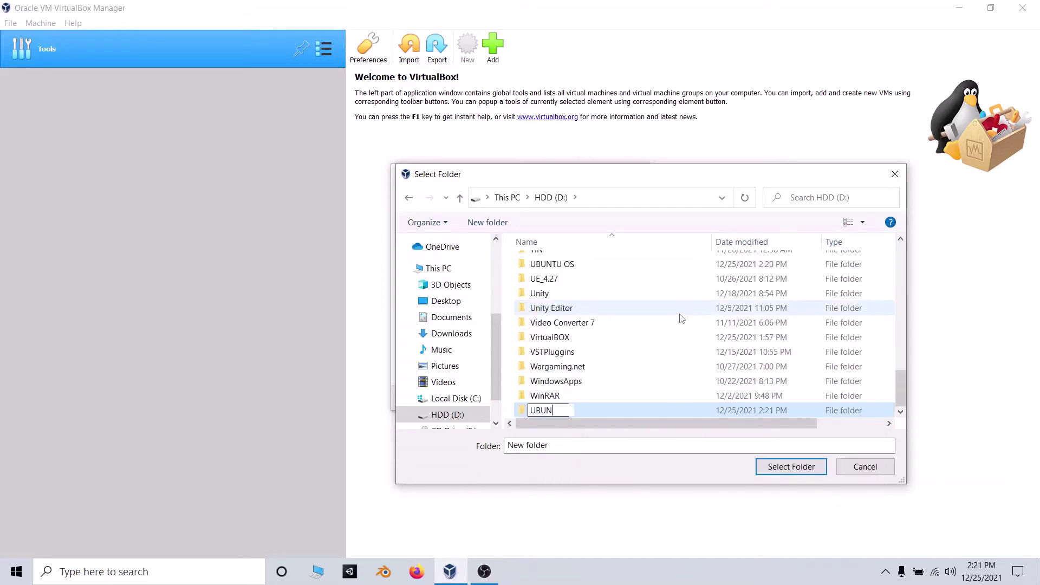
pyautogui.write('TU')
pyautogui.press('Return')
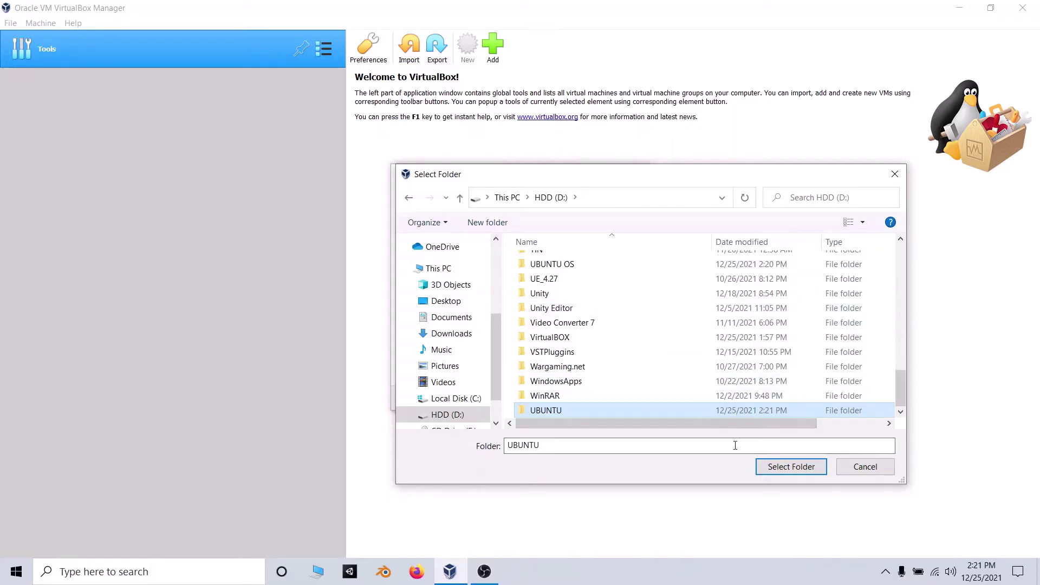
# Use the new UBUNTU folder on the HDD (D:) drive as the virtual machine's machine folder.
pyautogui.click(791, 466)
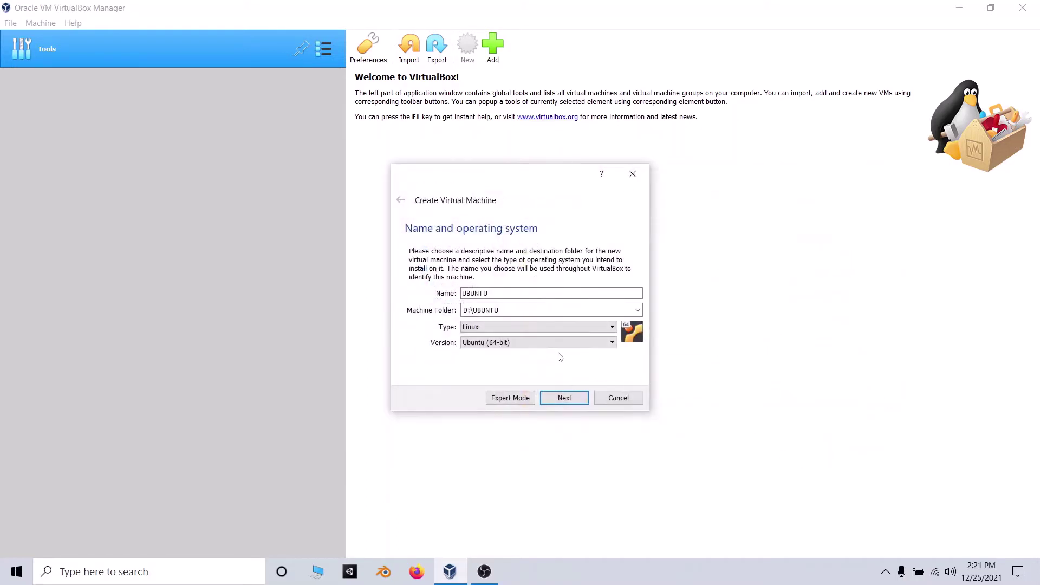
pyautogui.click(612, 328)
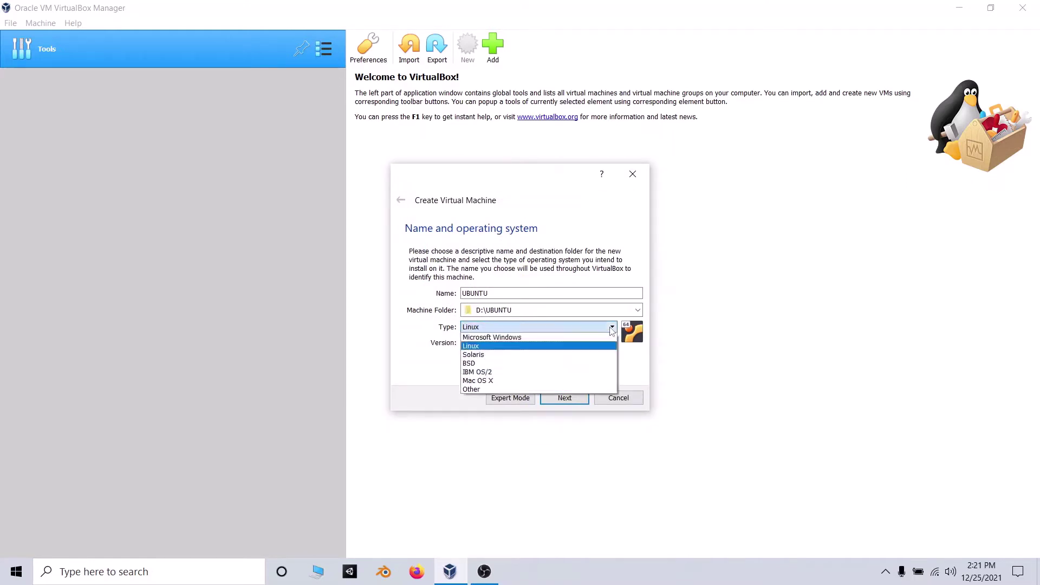
pyautogui.click(554, 338)
pyautogui.click(563, 346)
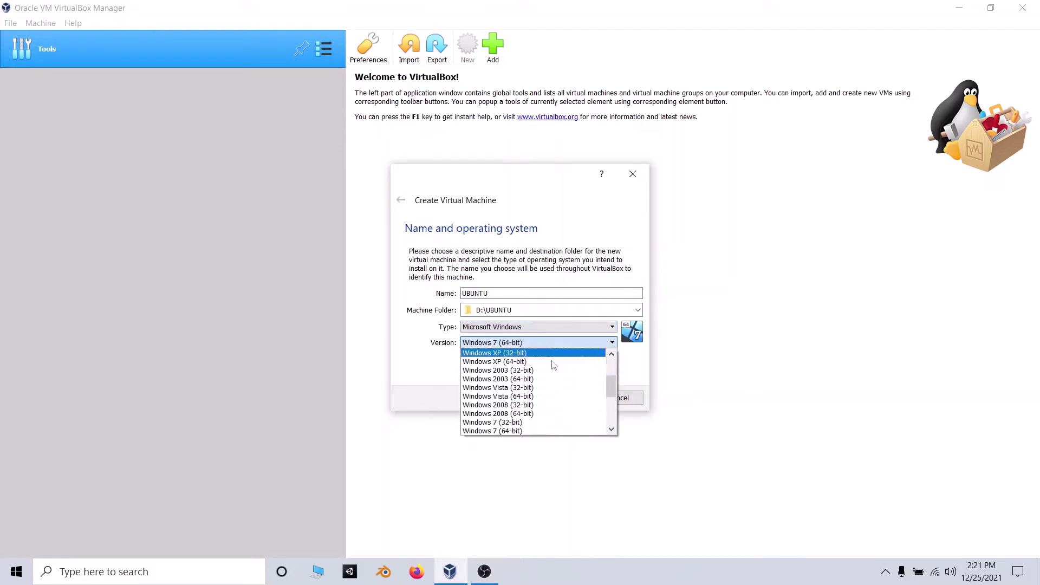
pyautogui.click(574, 342)
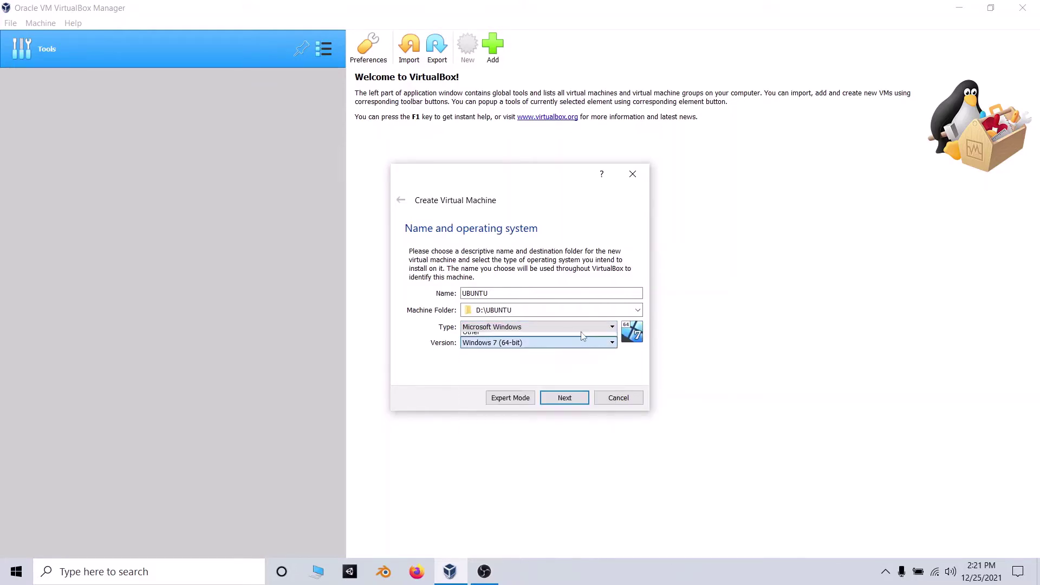
# Set the operating system type to Linux and the version to Ubuntu (64-bit), and continue to the memory size.
pyautogui.click(575, 327)
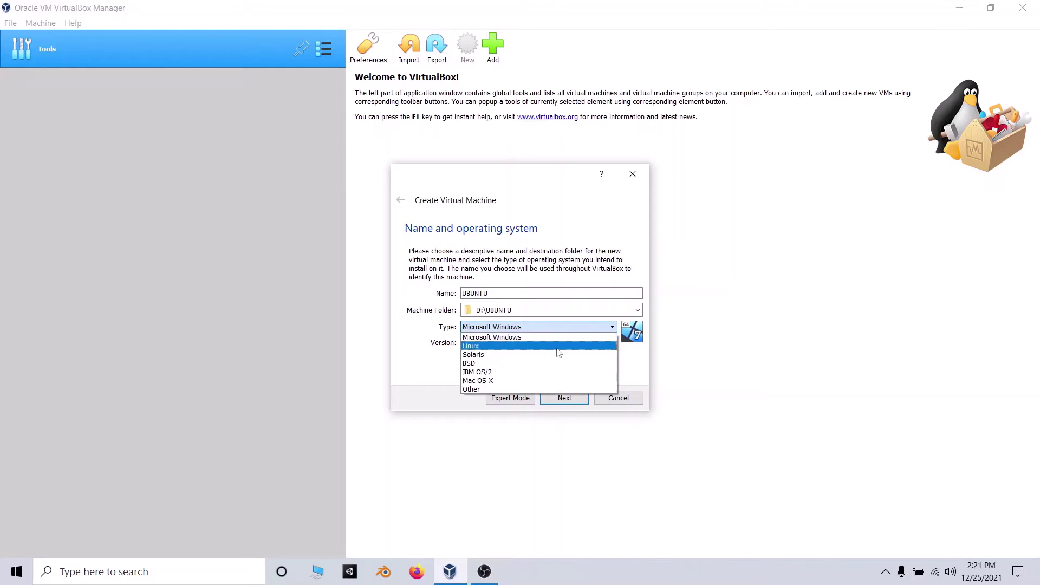
pyautogui.click(476, 347)
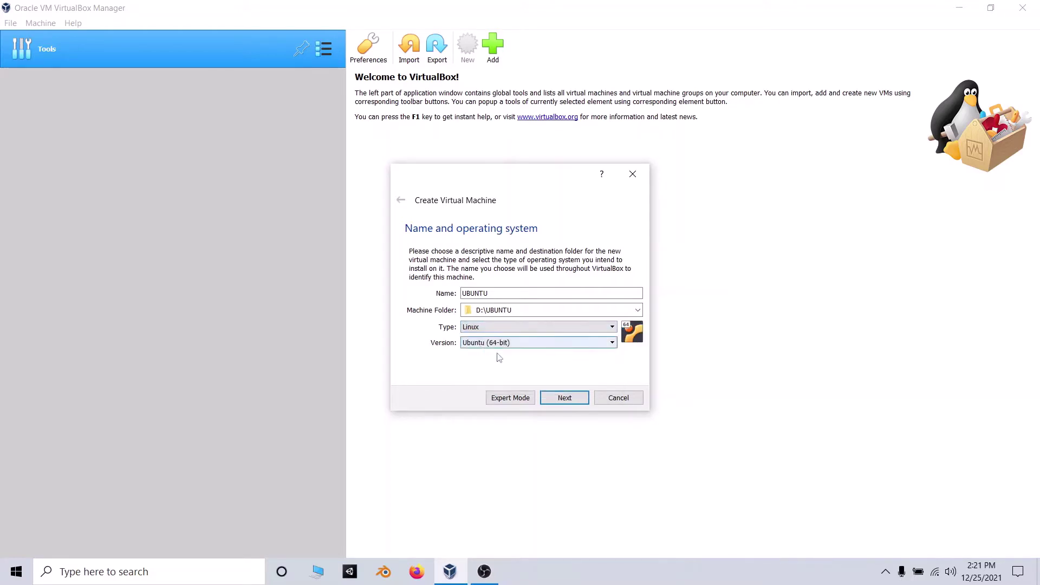
pyautogui.click(562, 345)
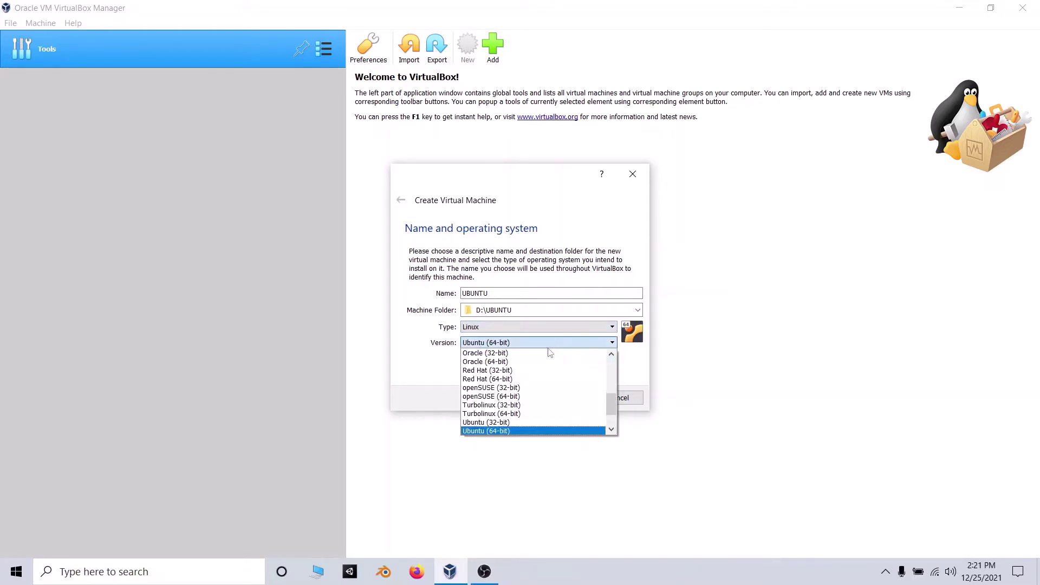
pyautogui.click(509, 431)
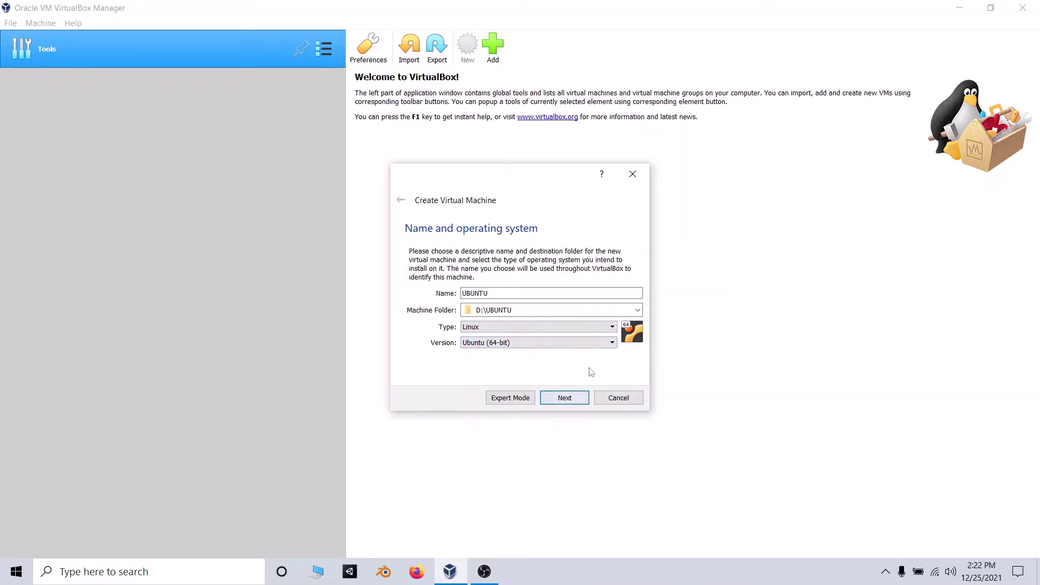
pyautogui.click(566, 398)
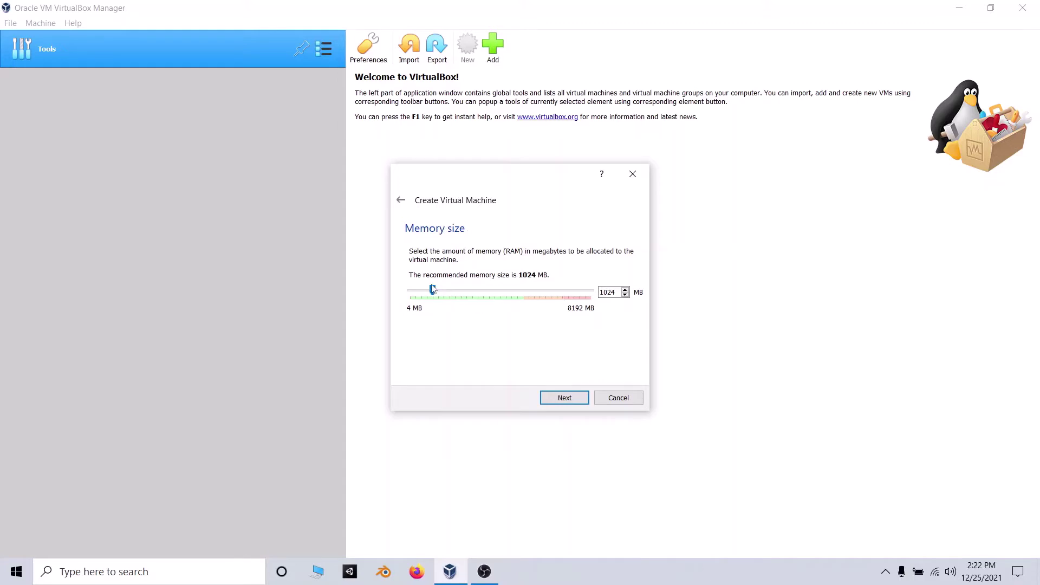
# Allocate 2048 MB of memory to the virtual machine and choose to create a virtual hard disk now.
pyautogui.moveTo(434, 291); pyautogui.dragTo(455, 294)
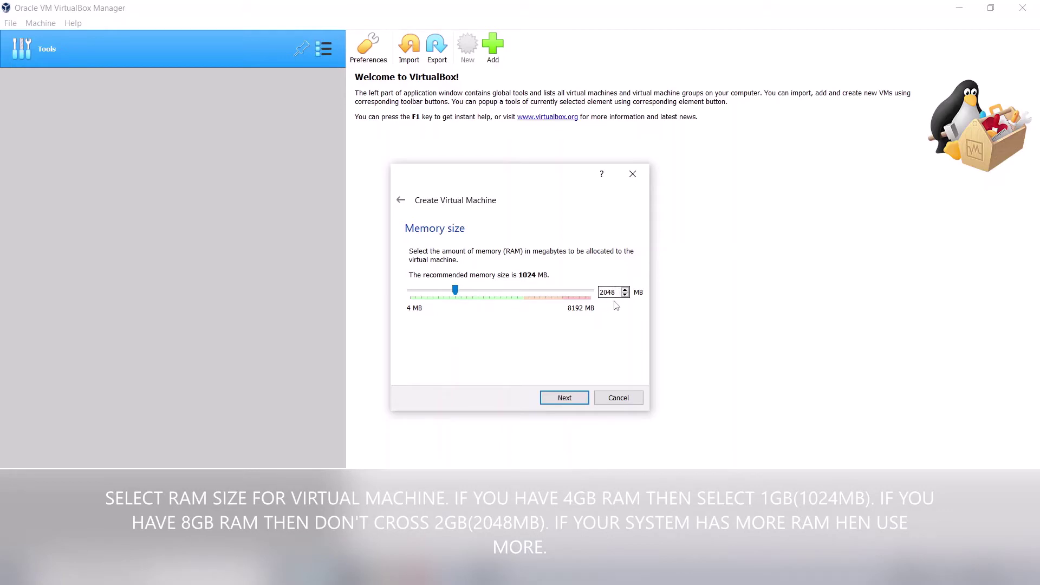
pyautogui.click(564, 398)
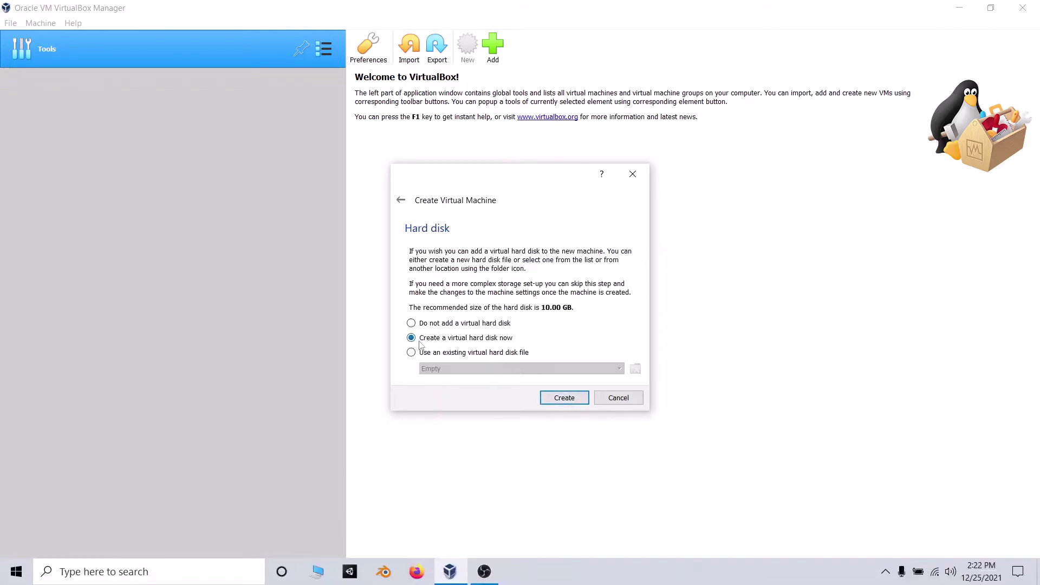
pyautogui.click(565, 401)
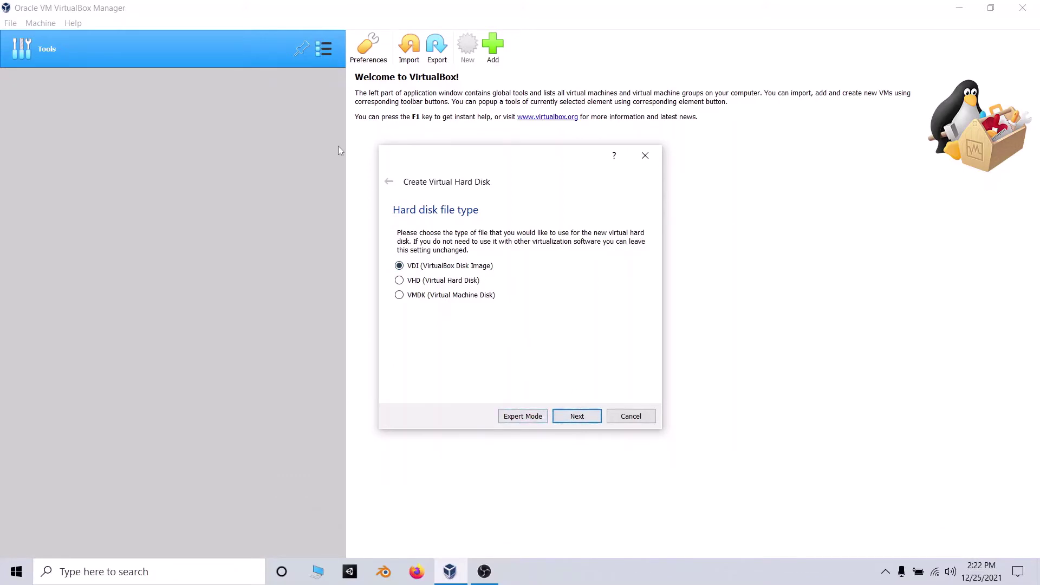
# Create a dynamically allocated VDI hard disk of 10.00 GB at D:\UBUNTU\UBUNTU\UBUNTU.vdi.
pyautogui.click(578, 415)
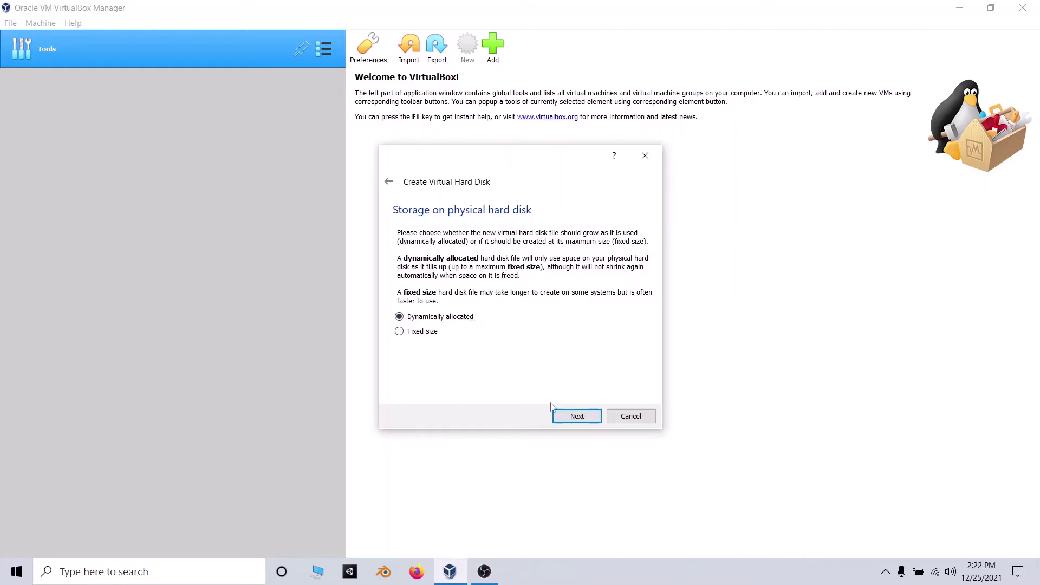
pyautogui.click(577, 416)
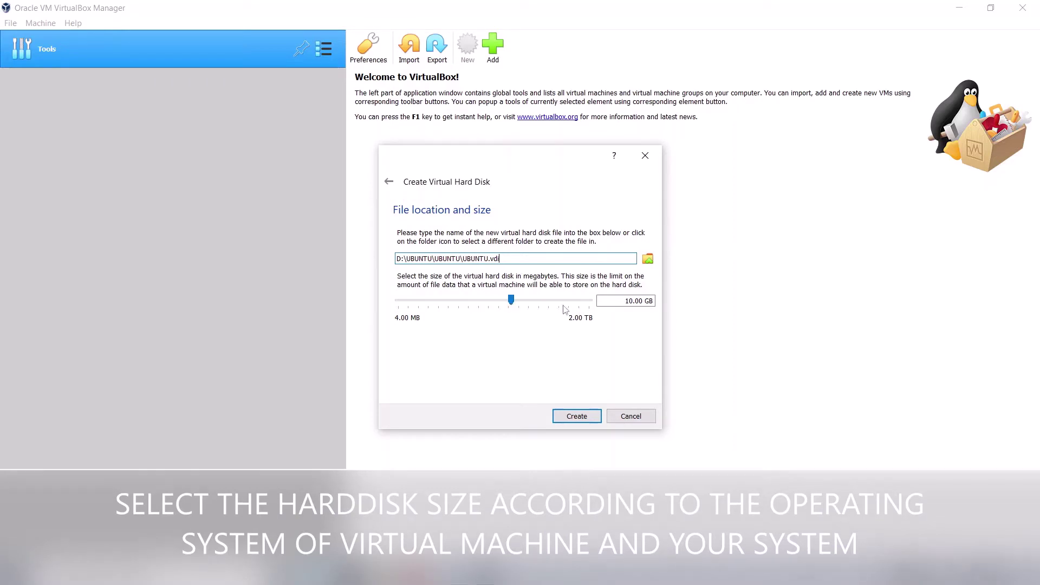
pyautogui.moveTo(511, 300)
pyautogui.mouseDown()
pyautogui.moveTo(570, 301)
pyautogui.moveTo(593, 318)
pyautogui.moveTo(515, 309)
pyautogui.mouseUp()
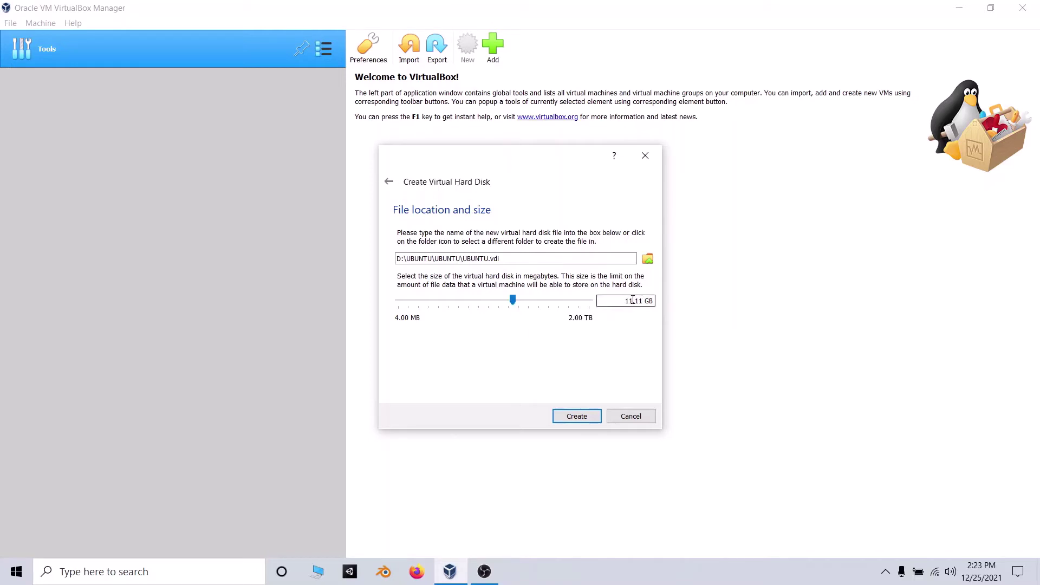
pyautogui.press('BackSpace')
pyautogui.write('0')
pyautogui.click(582, 415)
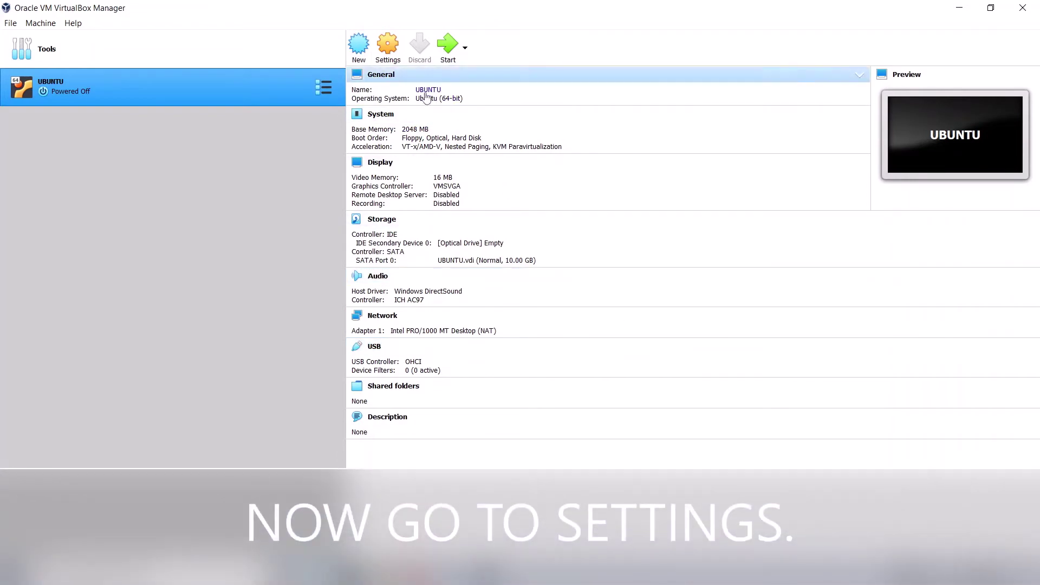
# Open the UBUNTU machine's settings and review its advanced, description and disk encryption options.
pyautogui.click(385, 44)
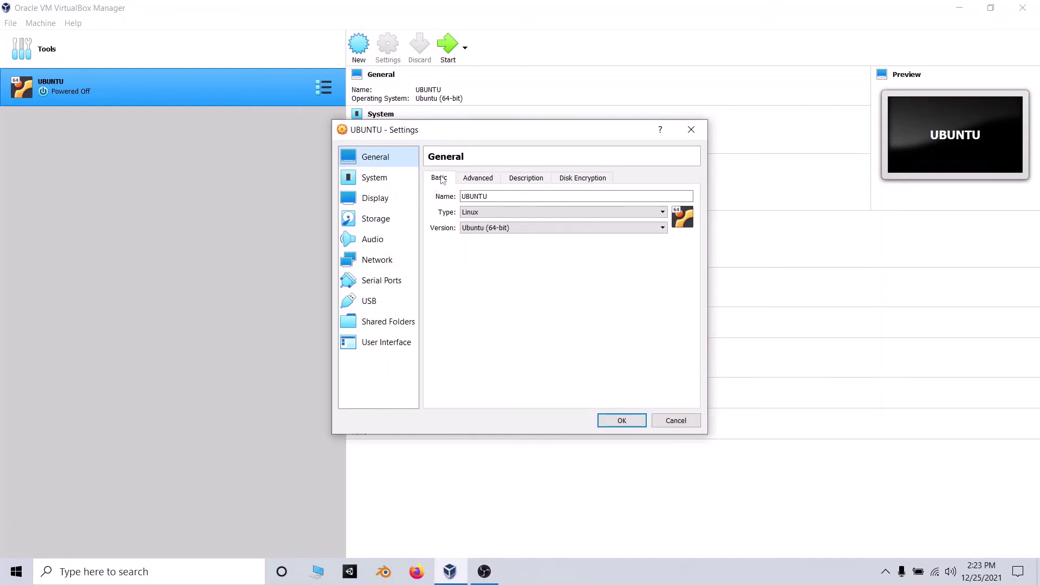
pyautogui.click(470, 178)
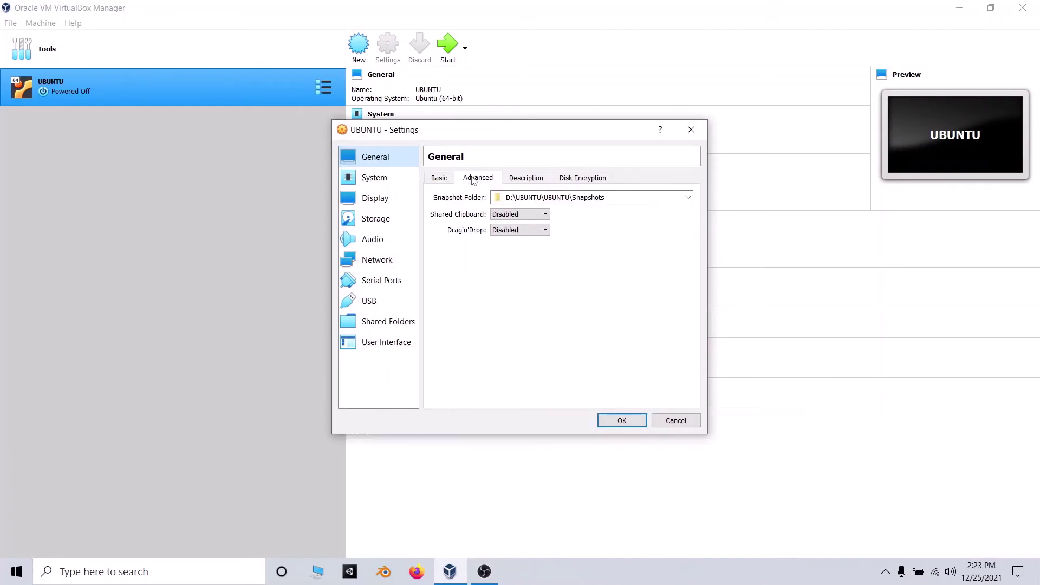
pyautogui.click(520, 180)
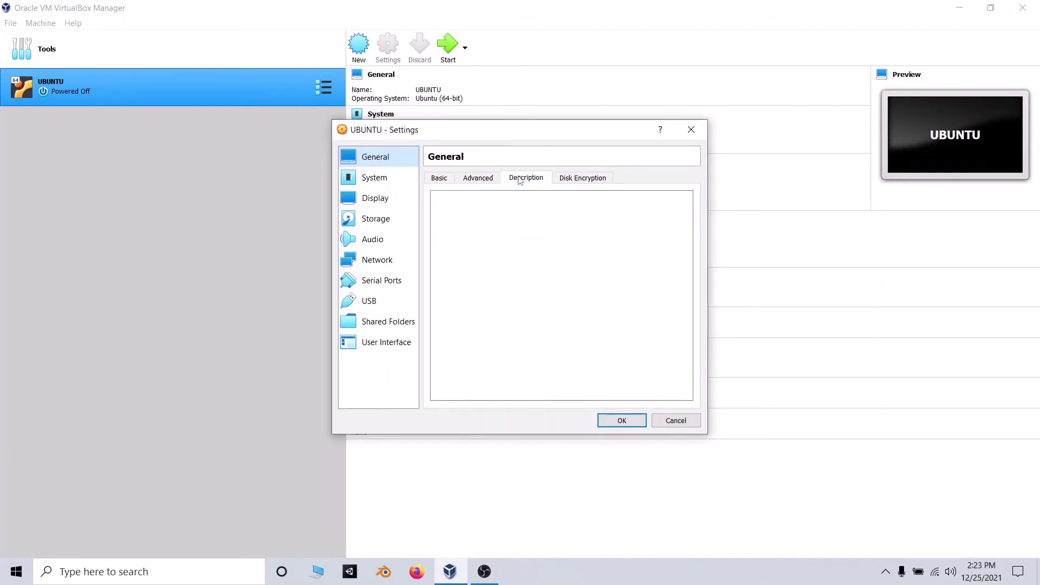
pyautogui.click(581, 184)
# Set the UBUNTU machine's processor count to 2 and check its acceleration options.
pyautogui.click(411, 178)
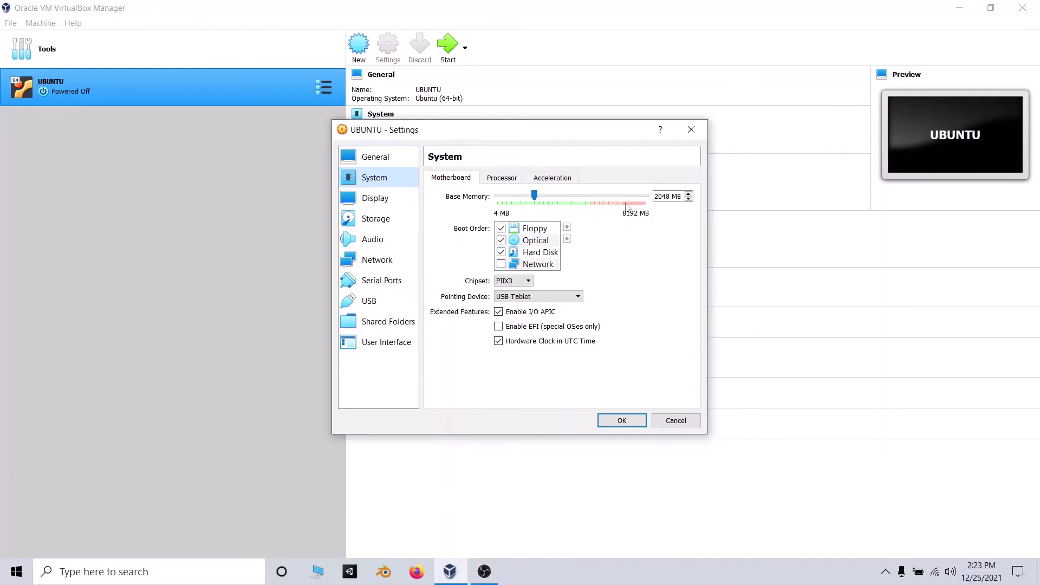
pyautogui.click(504, 179)
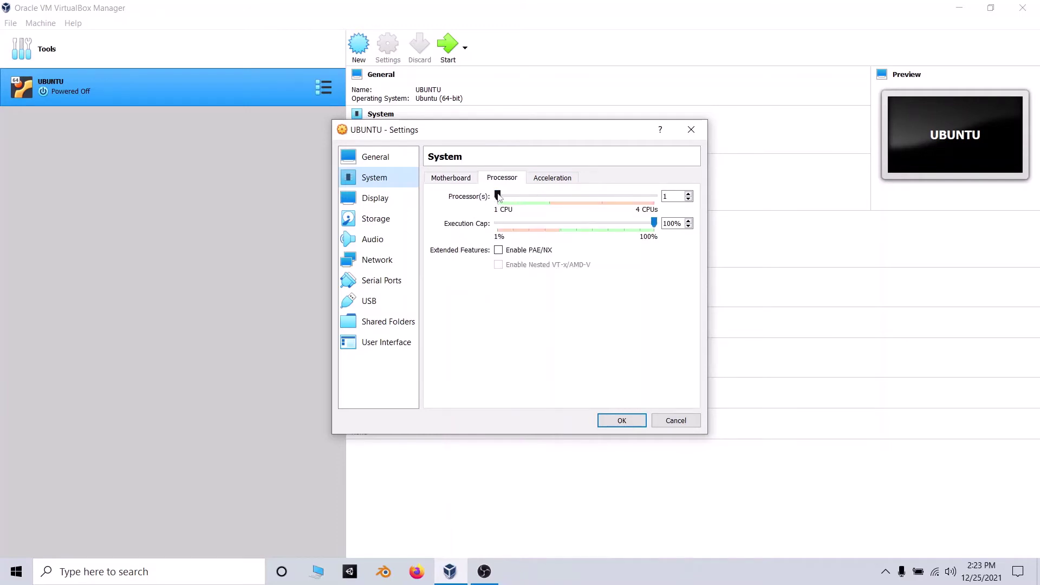
pyautogui.moveTo(497, 198); pyautogui.dragTo(539, 198)
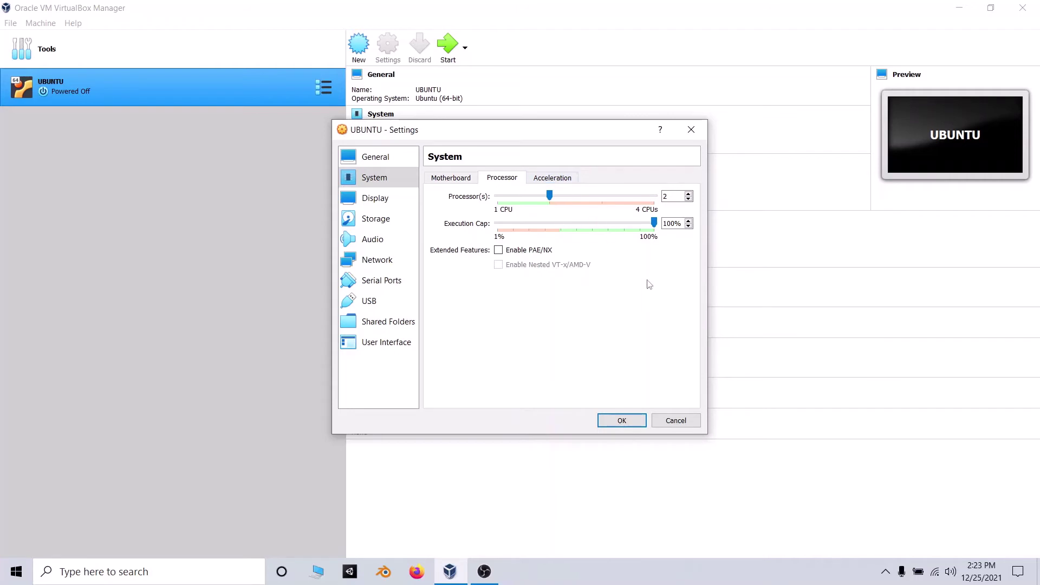
pyautogui.click(568, 181)
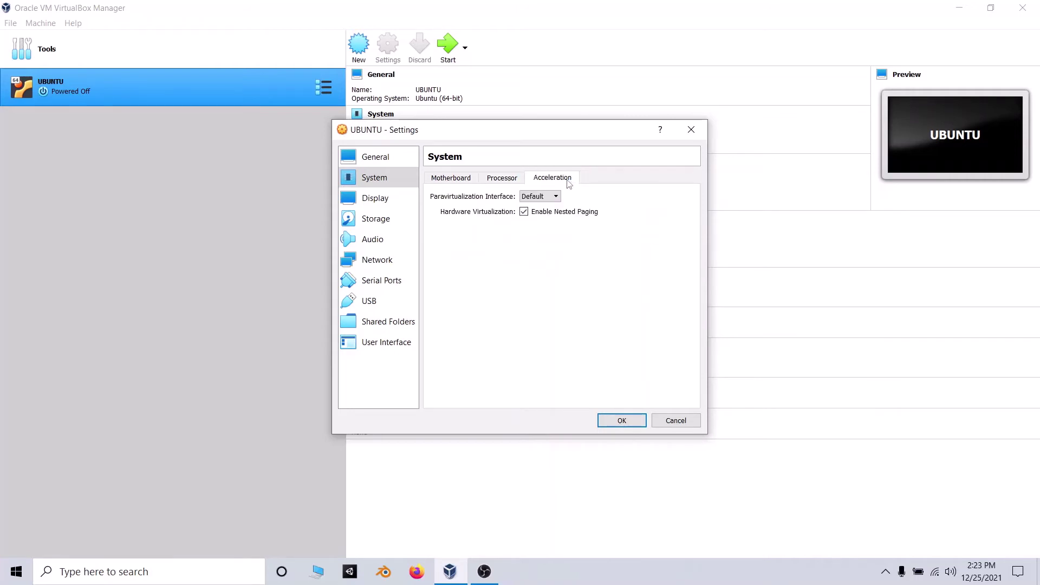
pyautogui.click(509, 179)
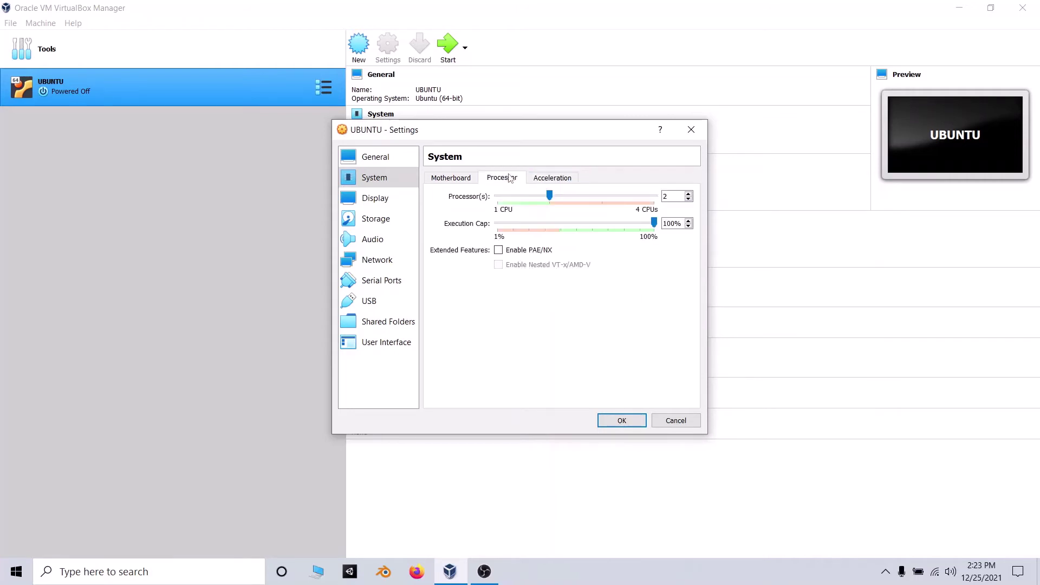
# Raise the UBUNTU machine's video memory to the maximum of 128 MB.
pyautogui.click(381, 200)
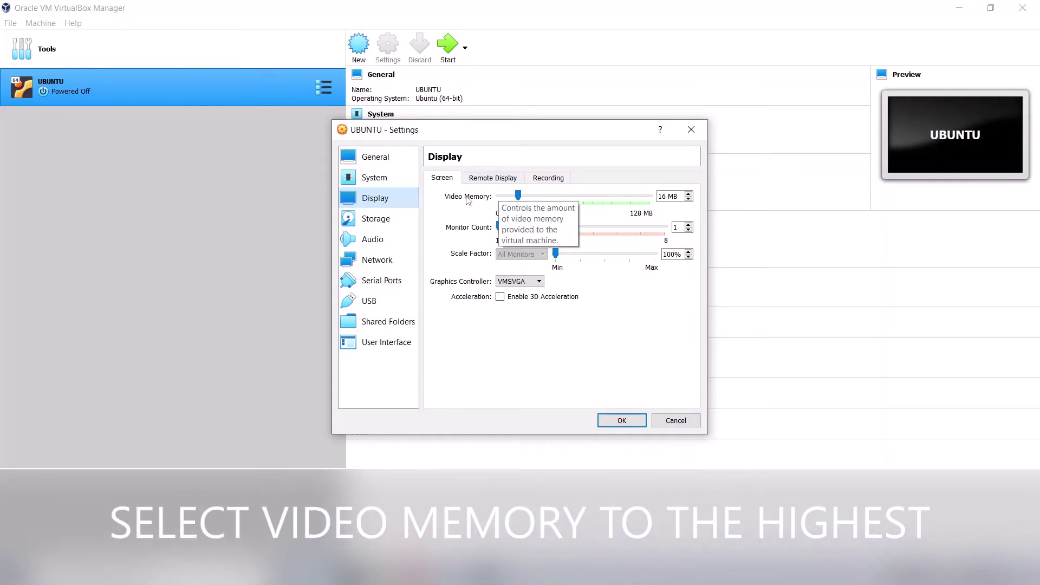
pyautogui.moveTo(519, 196); pyautogui.dragTo(664, 206)
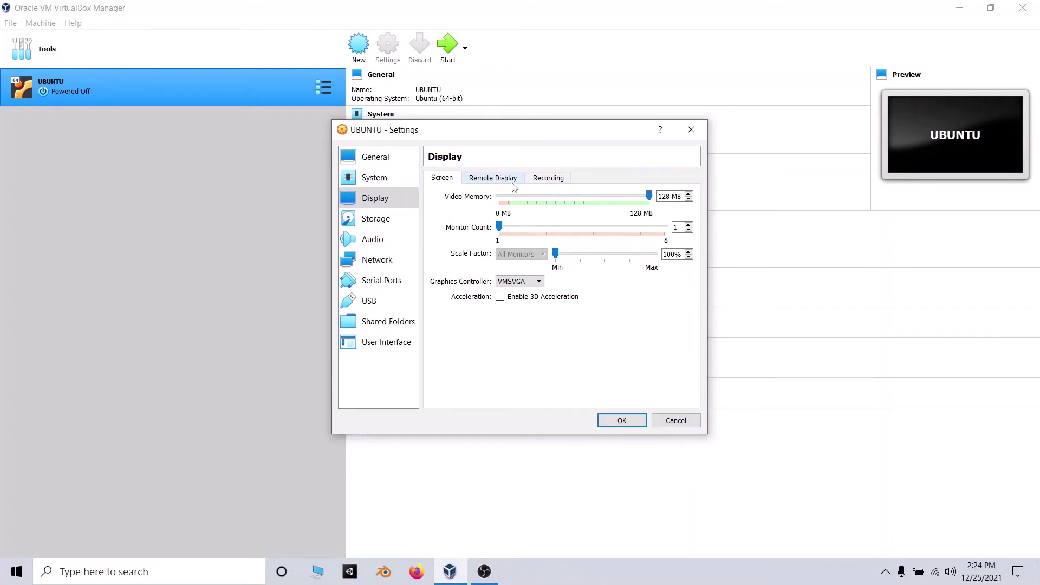
# Attach the ubuntu-20.04.3-desktop-amd64 image from D:\UBUNTU OS to the empty optical drive of the UBUNTU machine's IDE controller.
pyautogui.click(389, 226)
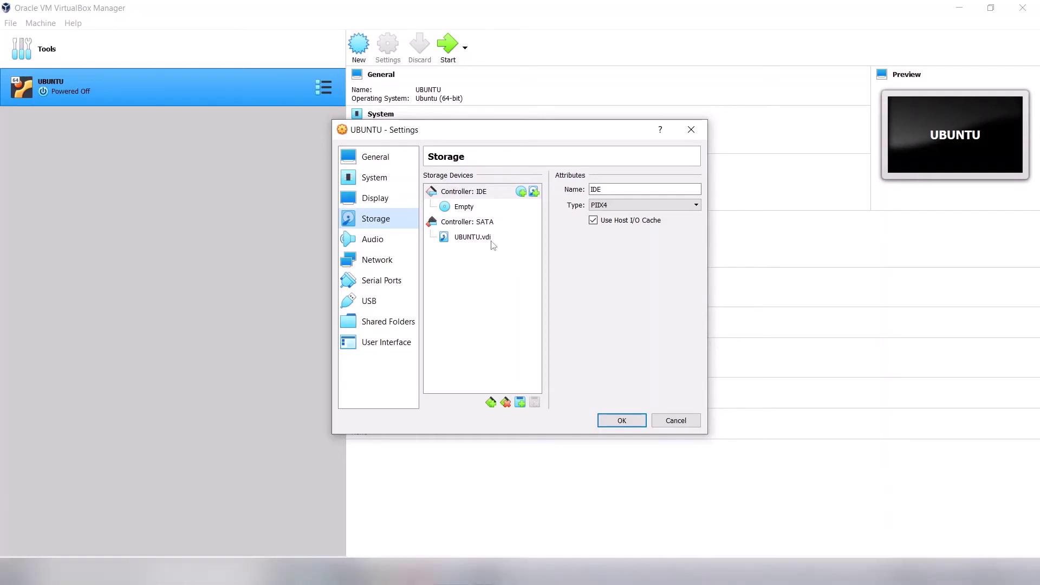
pyautogui.click(494, 239)
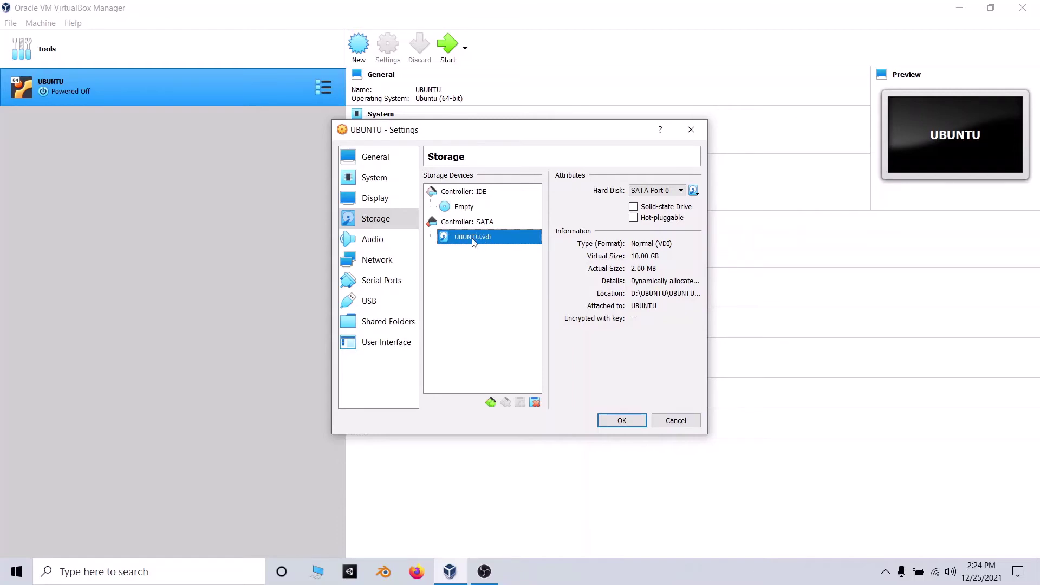
pyautogui.click(493, 209)
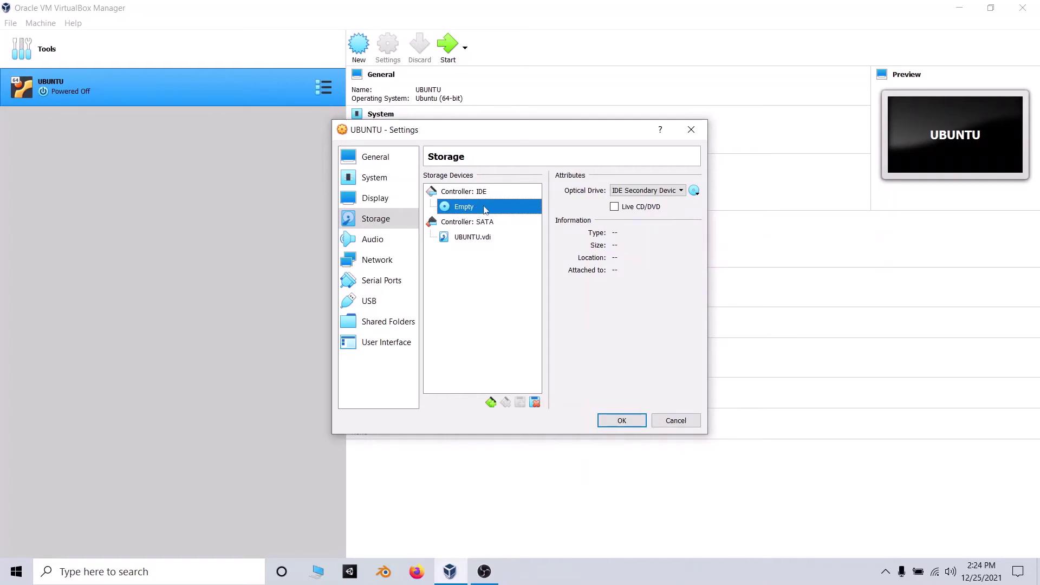
pyautogui.click(693, 192)
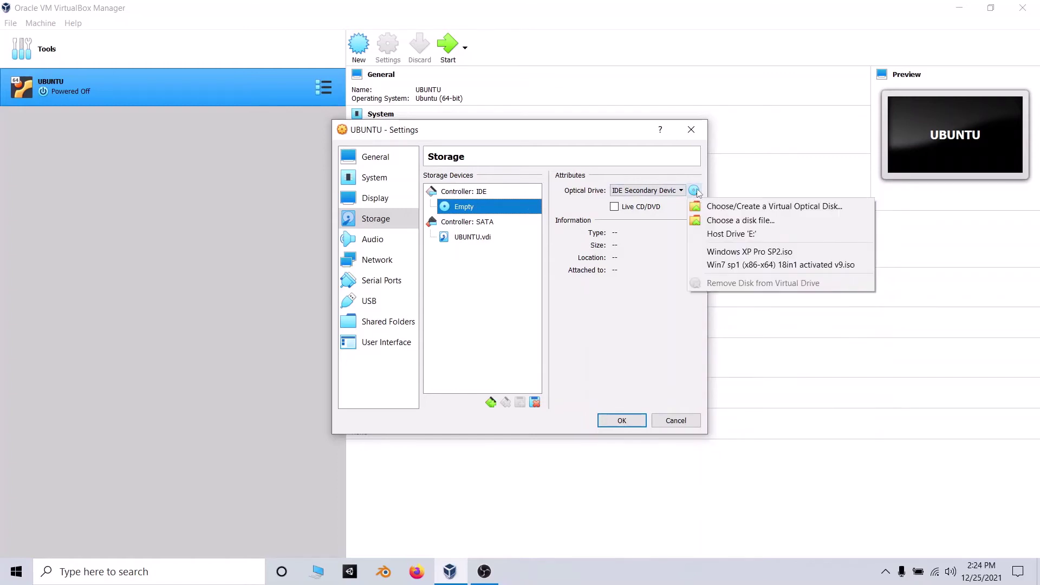
pyautogui.click(771, 225)
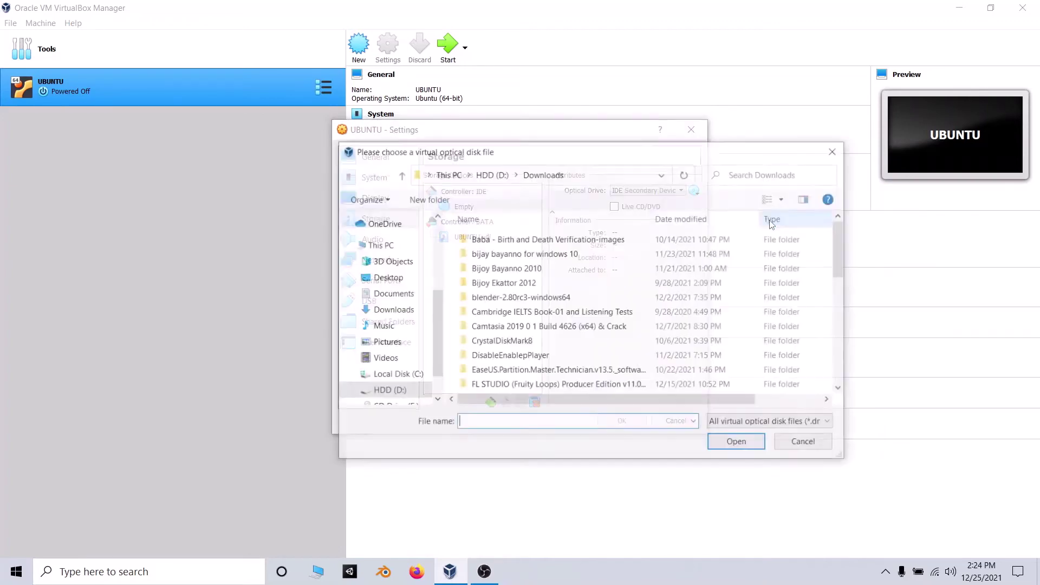
pyautogui.click(491, 174)
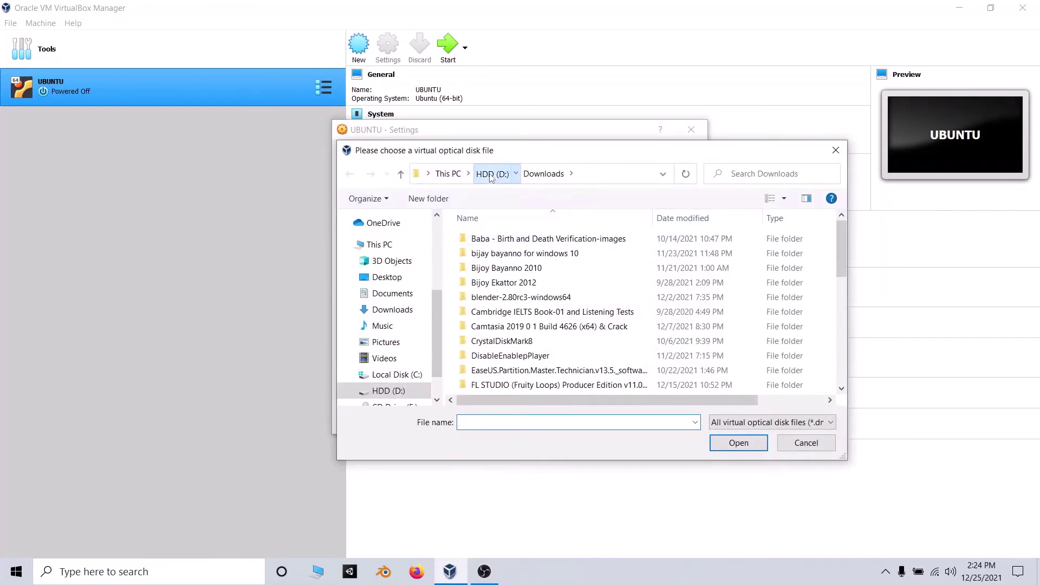
pyautogui.scroll(-5, 619, 308)
pyautogui.scroll(-10, 619, 307)
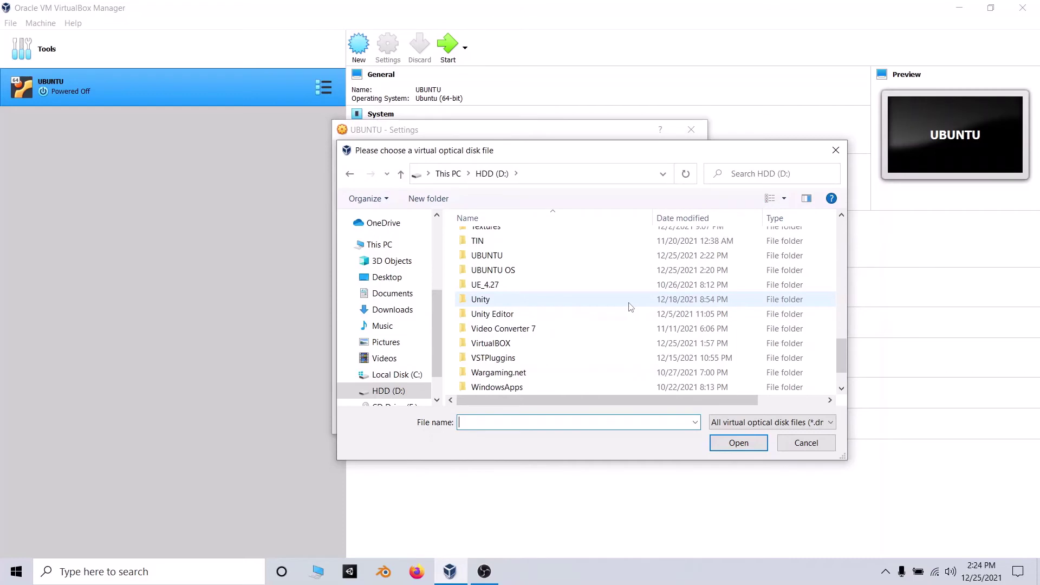
pyautogui.doubleClick(624, 275)
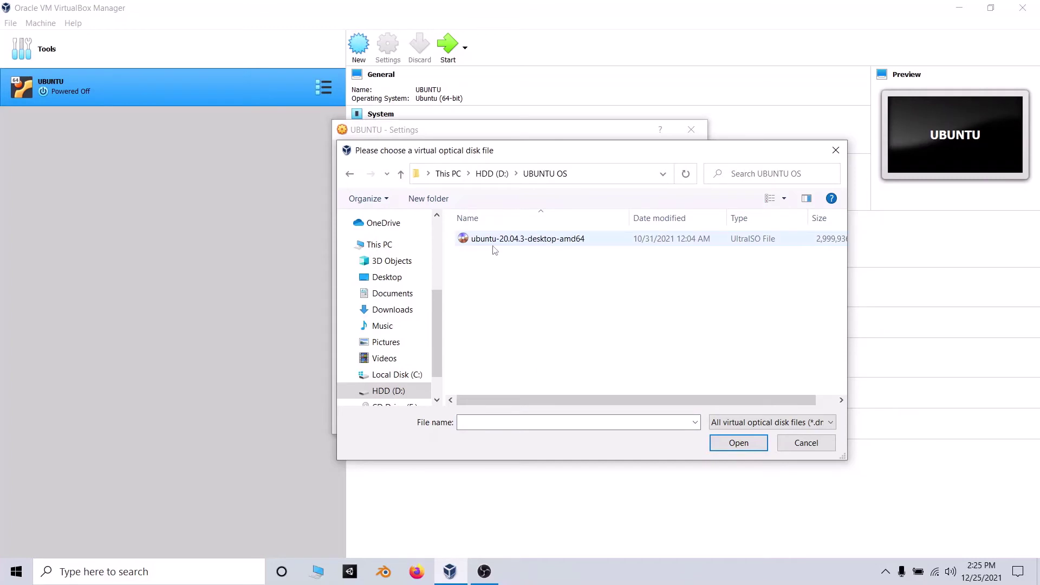
pyautogui.click(599, 240)
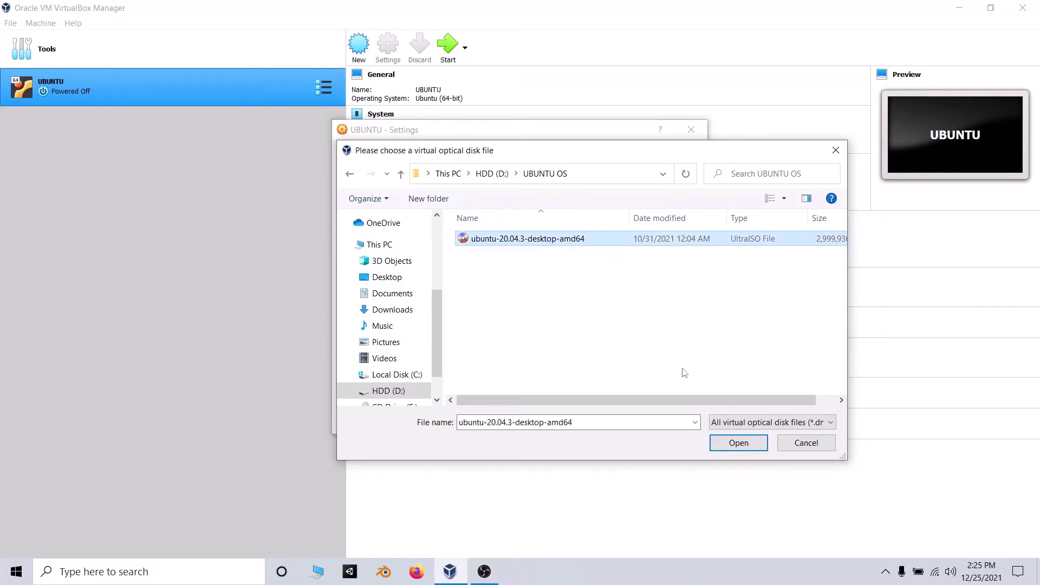
pyautogui.click(747, 445)
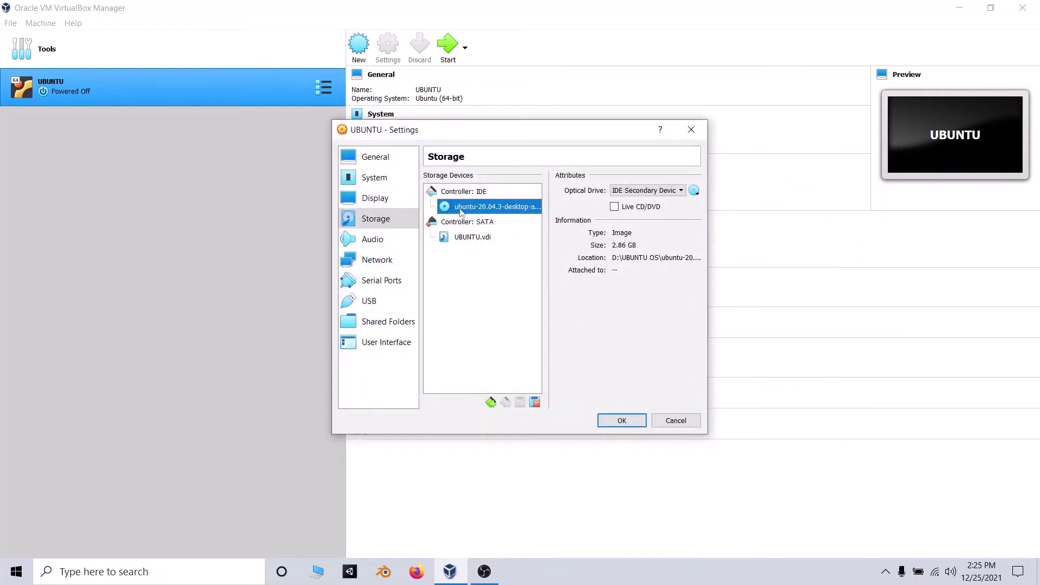
# Review the UBUNTU machine's audio, network, serial port, USB, shared folder and general settings, and save the machine's configuration.
pyautogui.click(391, 243)
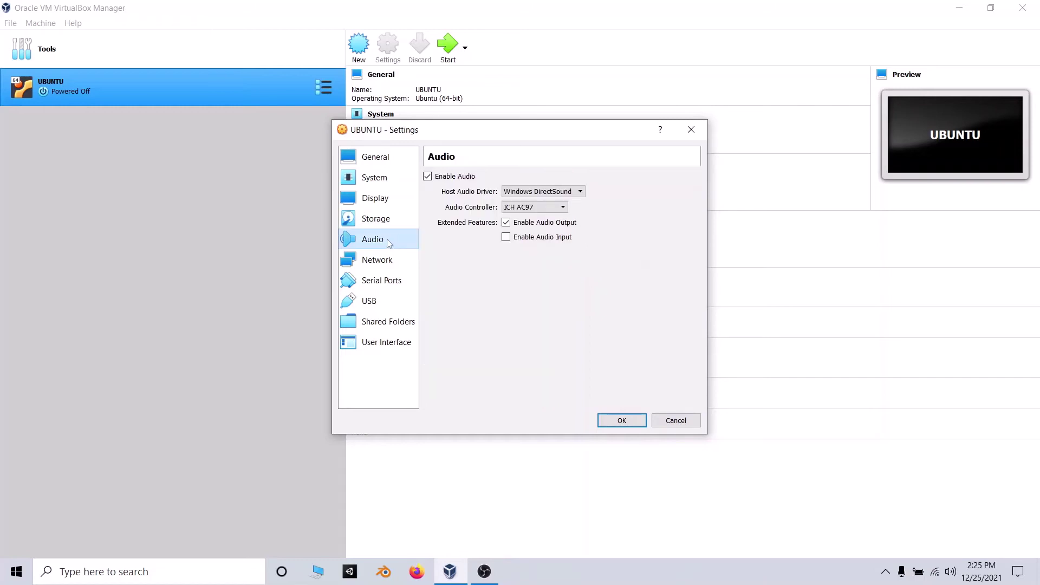
pyautogui.click(387, 265)
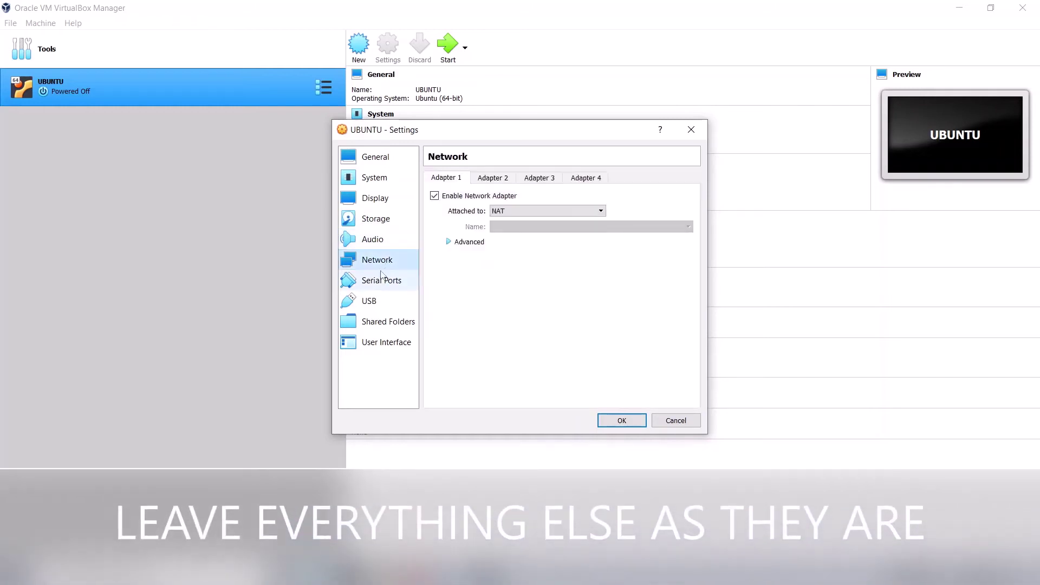
pyautogui.click(379, 283)
pyautogui.click(380, 321)
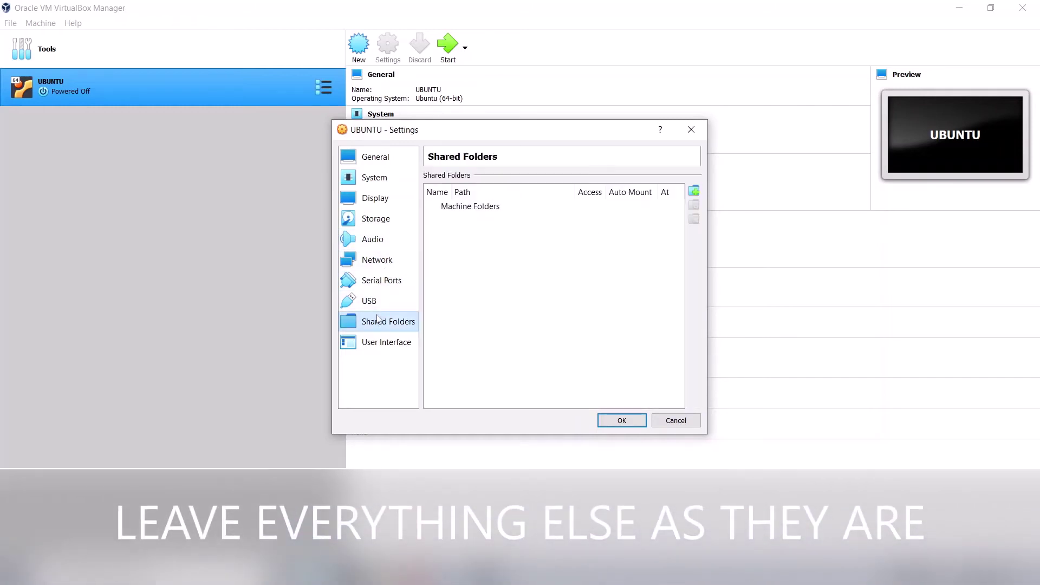
pyautogui.click(382, 304)
pyautogui.click(382, 316)
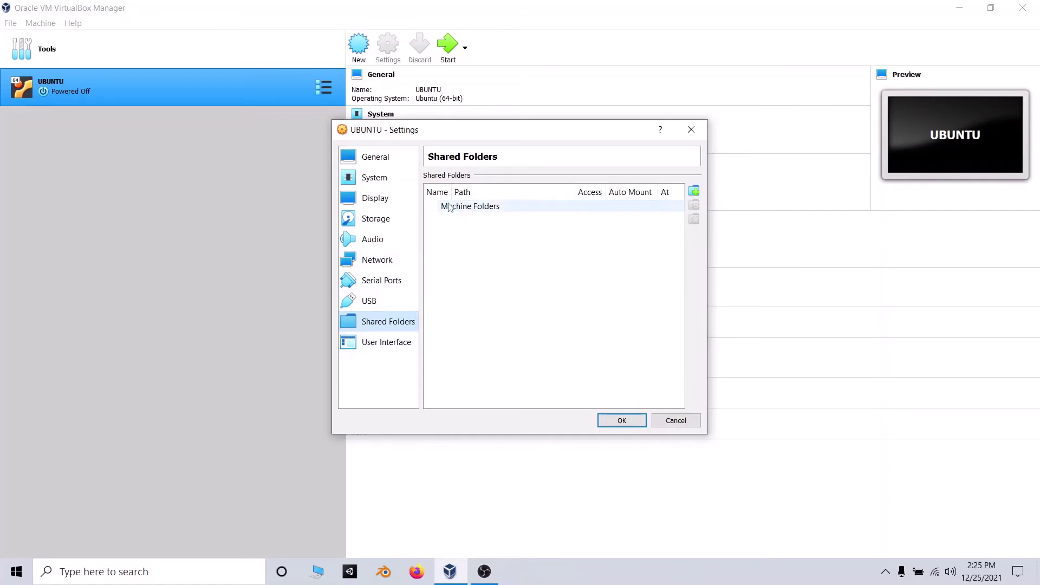
pyautogui.click(394, 280)
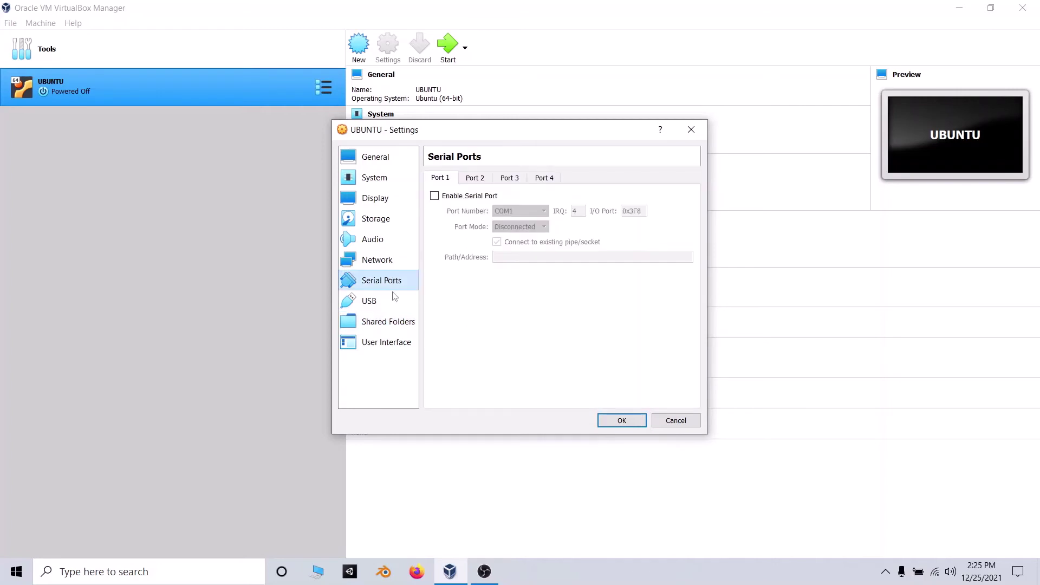
pyautogui.click(394, 158)
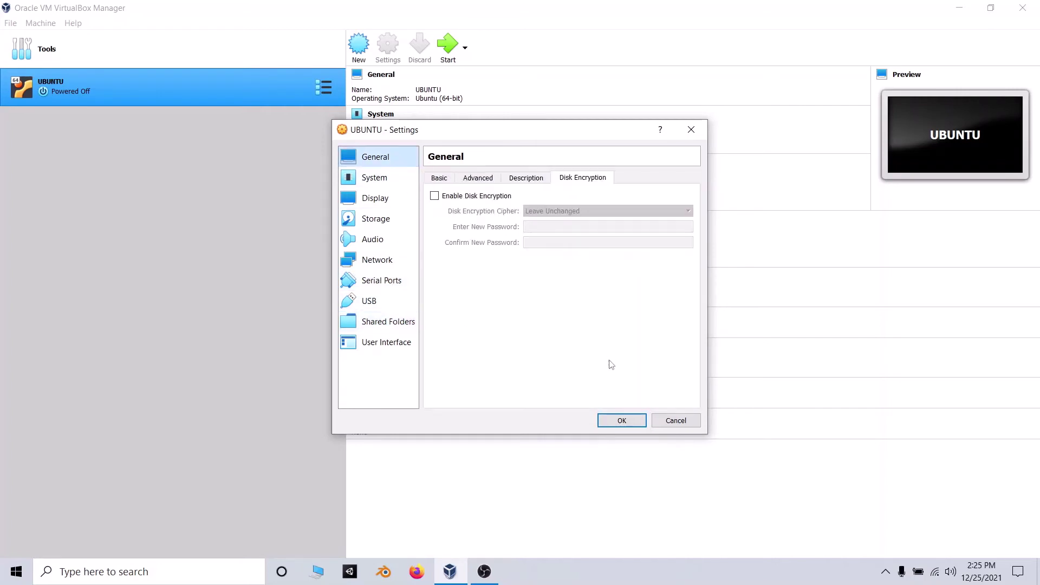
pyautogui.click(621, 421)
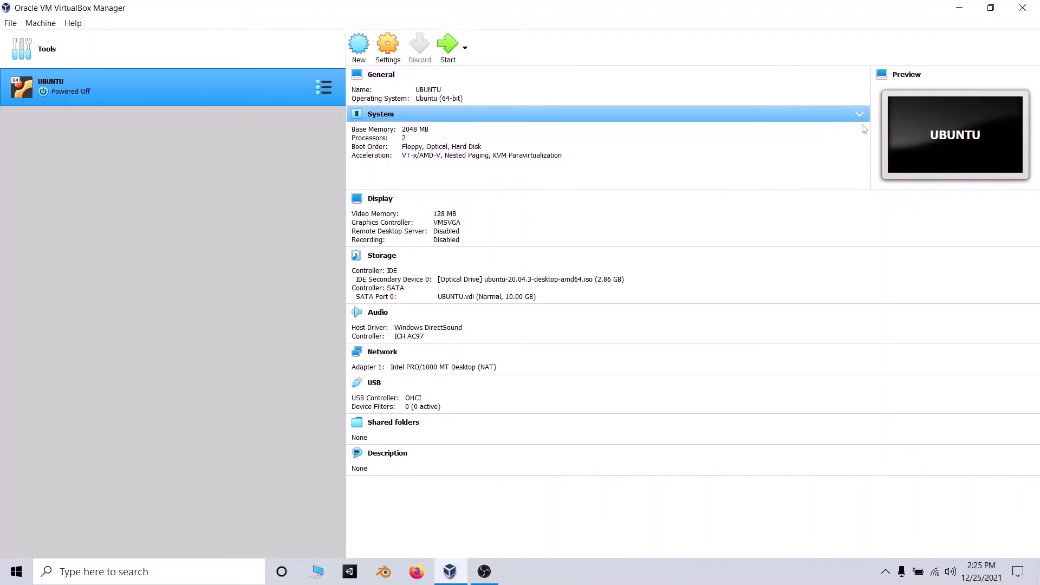
# Start the UBUNTU machine in a maximized window and begin installing Ubuntu in English with the English (US) keyboard layout.
pyautogui.click(447, 44)
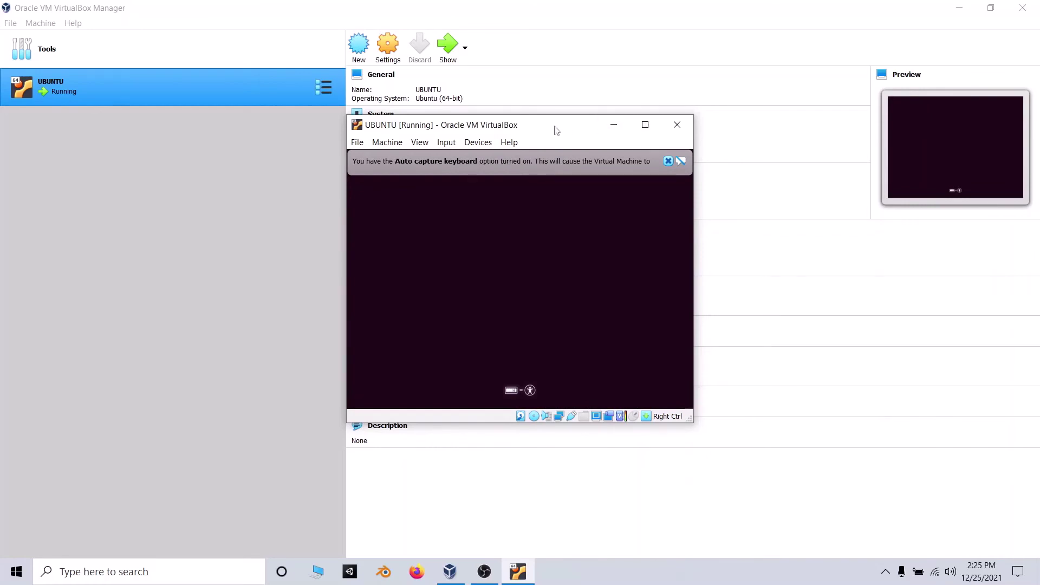
pyautogui.click(645, 125)
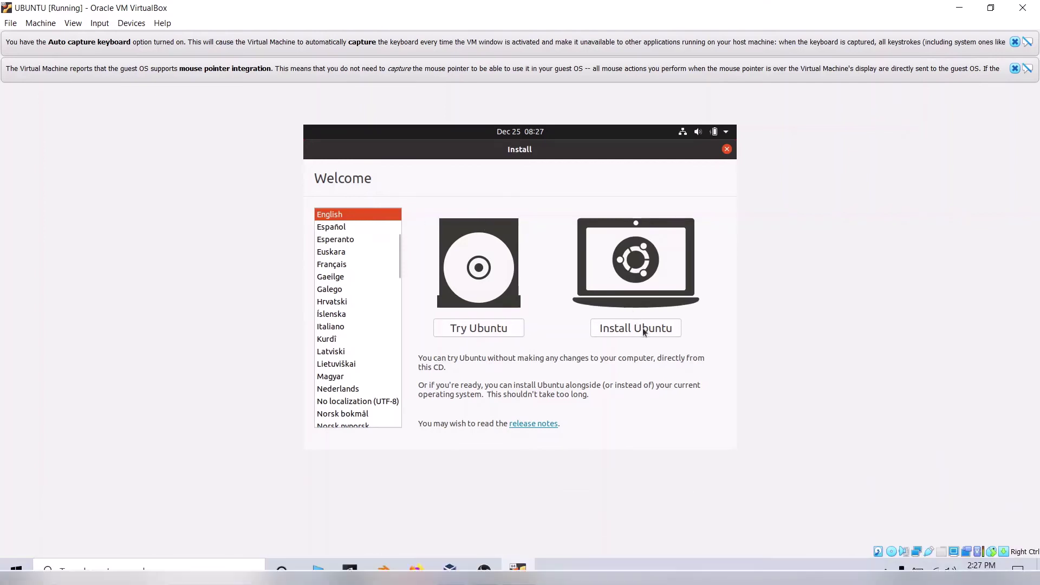
pyautogui.click(645, 329)
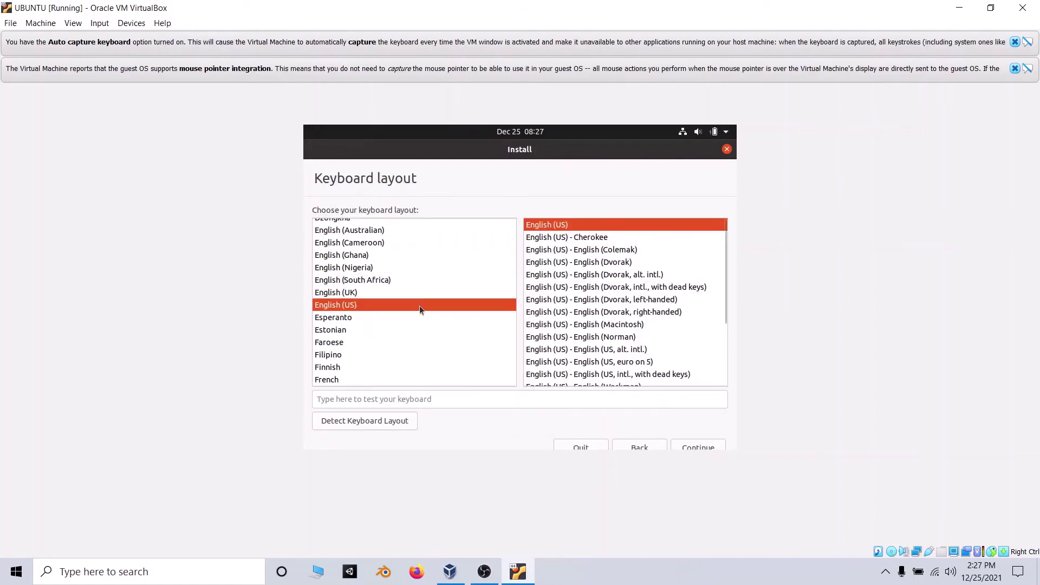
pyautogui.click(698, 448)
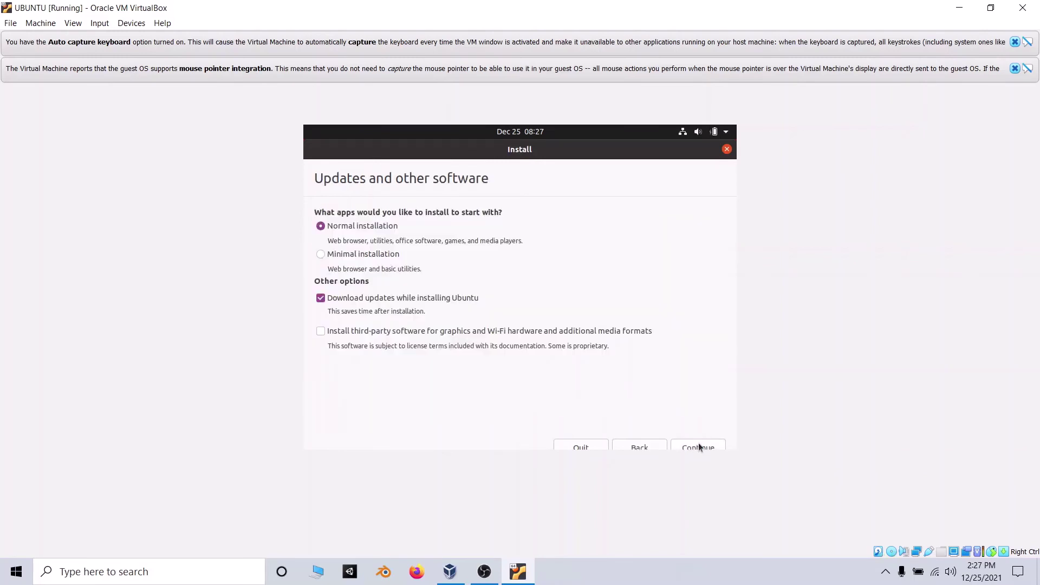